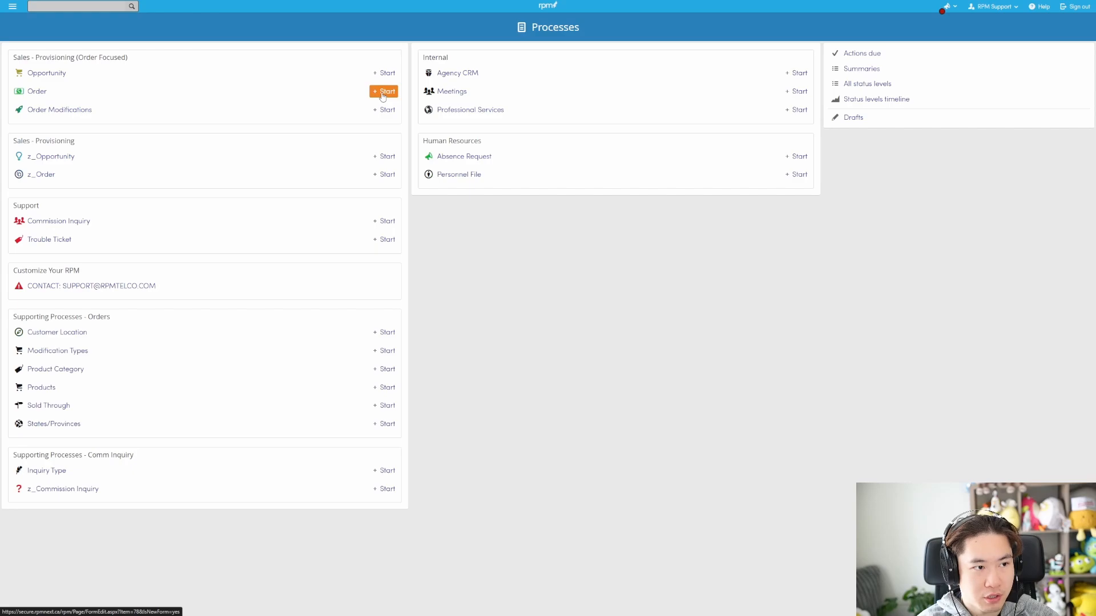
# Step: Start a new Order form for the customer ABC Pest Control Inc. and set its Original MRC to 100
pyautogui.click(383, 92)
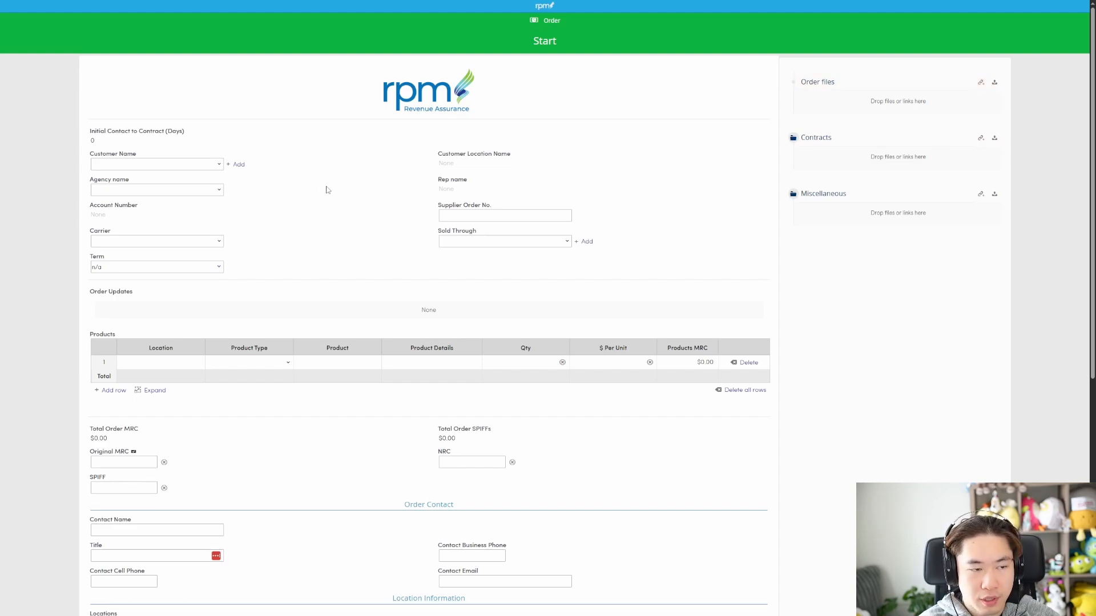
pyautogui.click(188, 165)
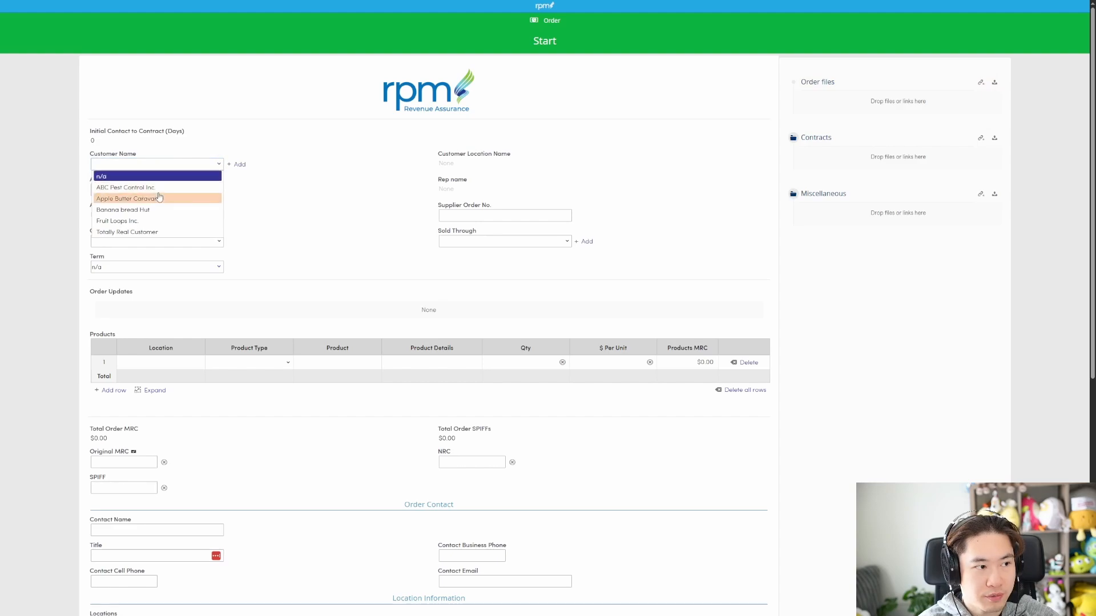
pyautogui.click(165, 174)
pyautogui.click(138, 462)
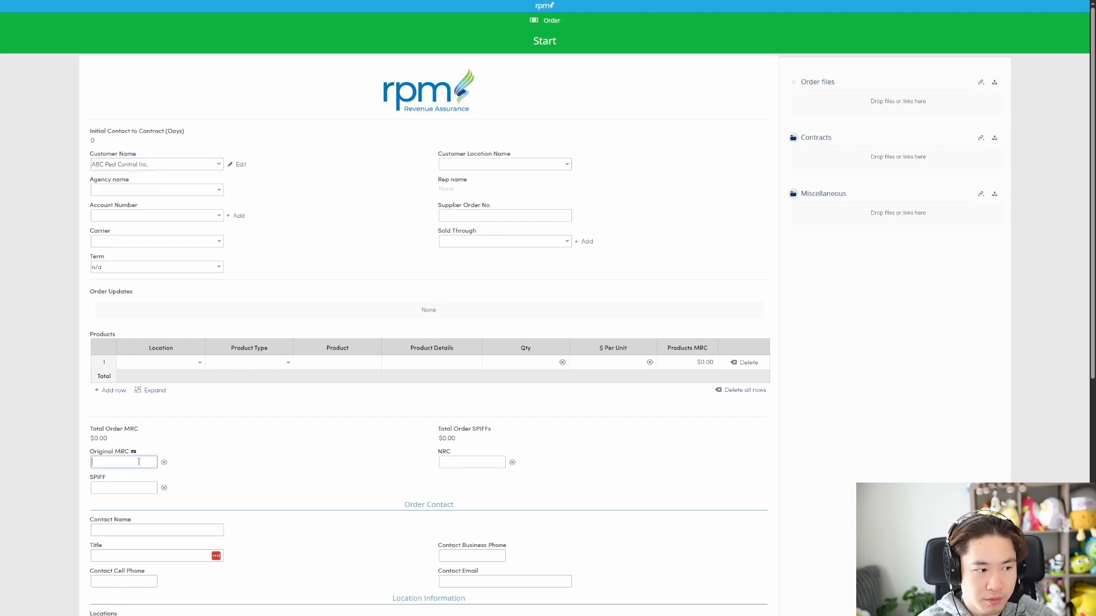
pyautogui.write('100')
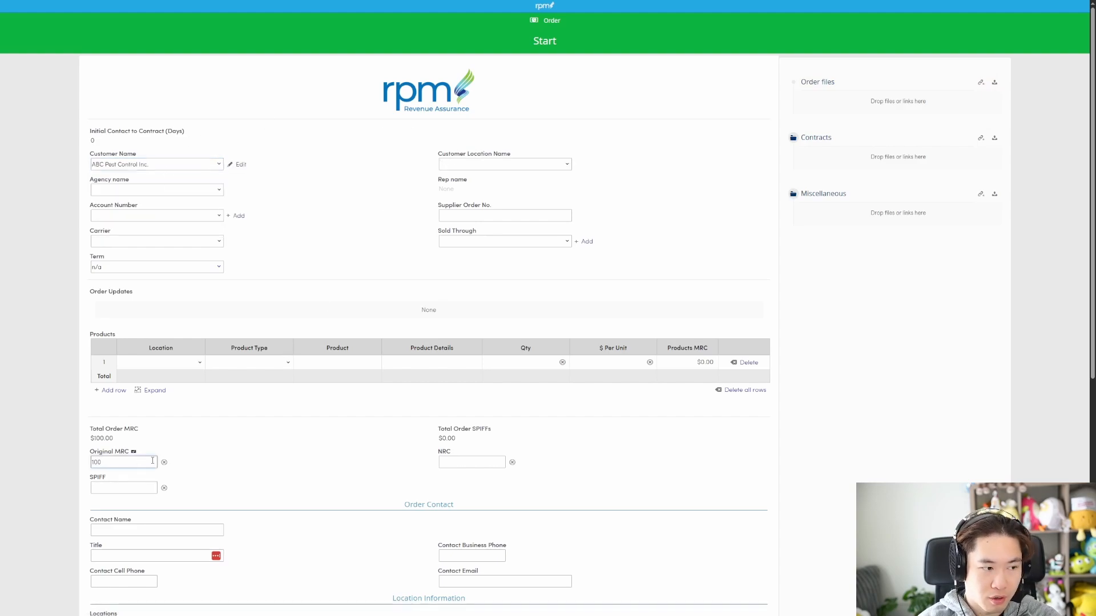
pyautogui.click(297, 447)
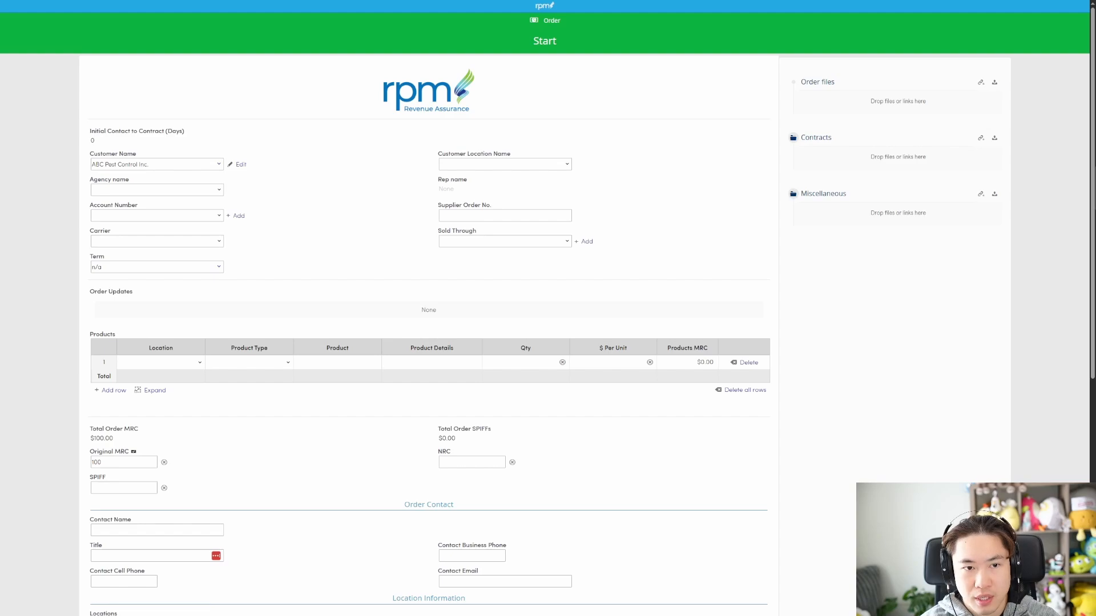
# Step: Add the rpm-4c-logo-tagline and rpm-white-logo-tagline images to the Contracts folder with the note "Example"
pyautogui.moveTo(1095, 188); pyautogui.dragTo(900, 192)
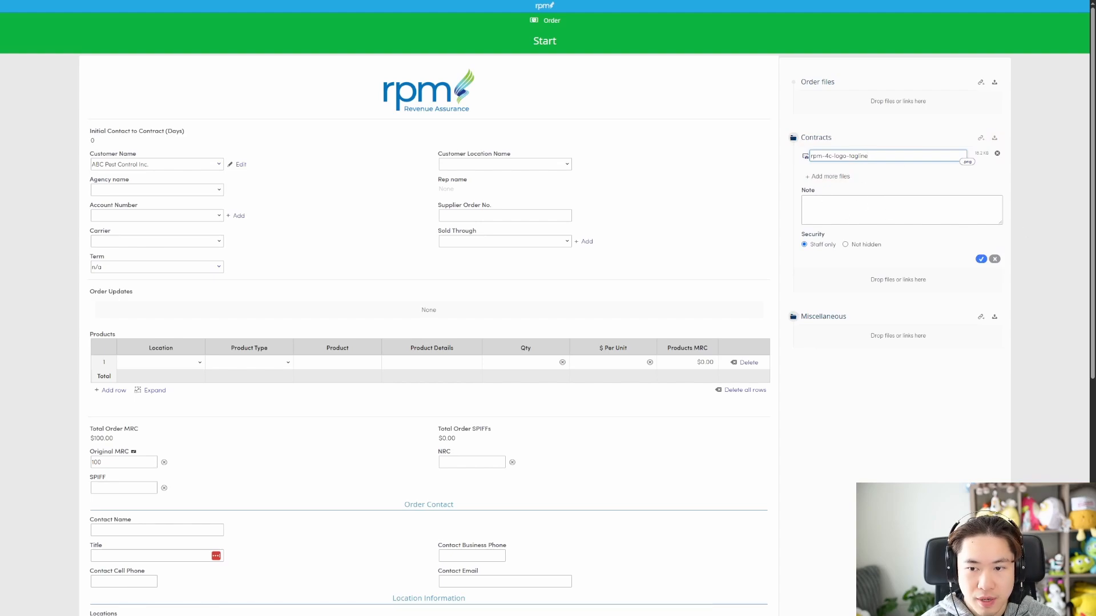
pyautogui.moveTo(1095, 186); pyautogui.dragTo(915, 197)
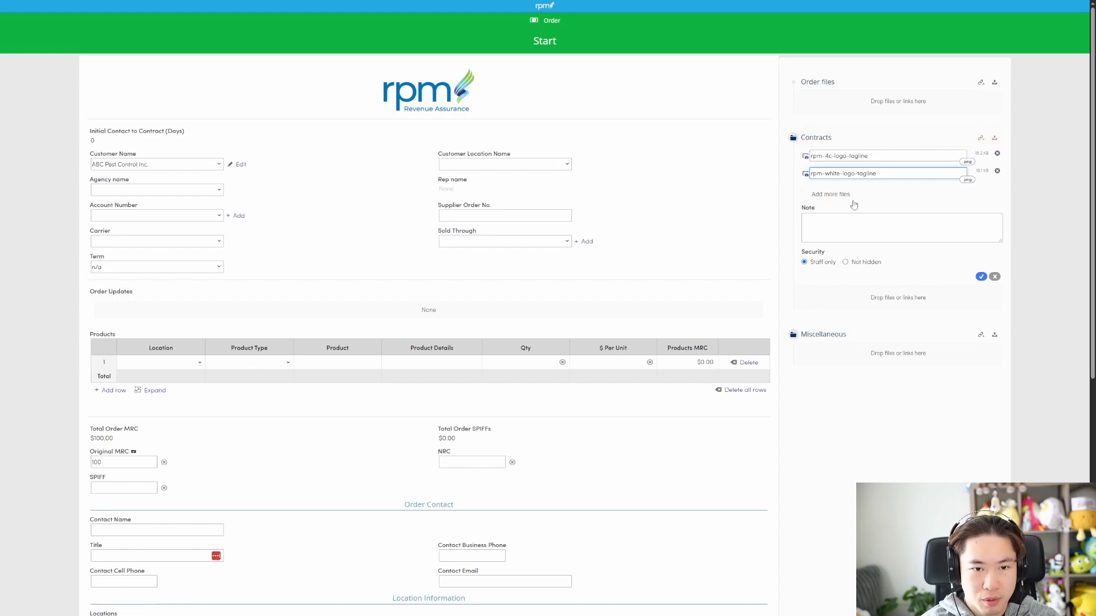
pyautogui.click(833, 229)
pyautogui.write('E')
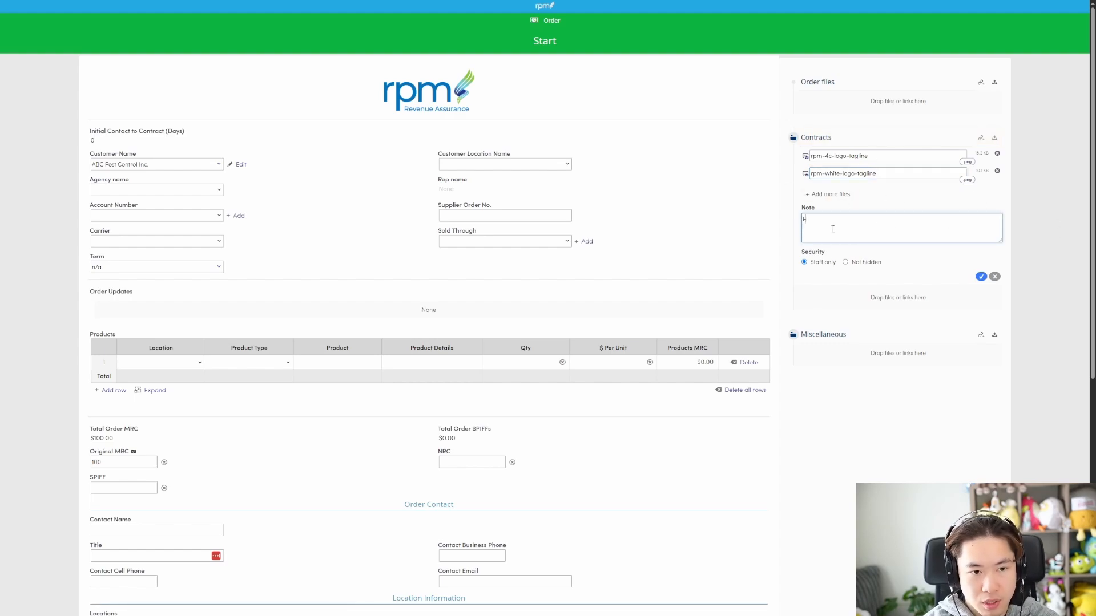
pyautogui.write('xample')
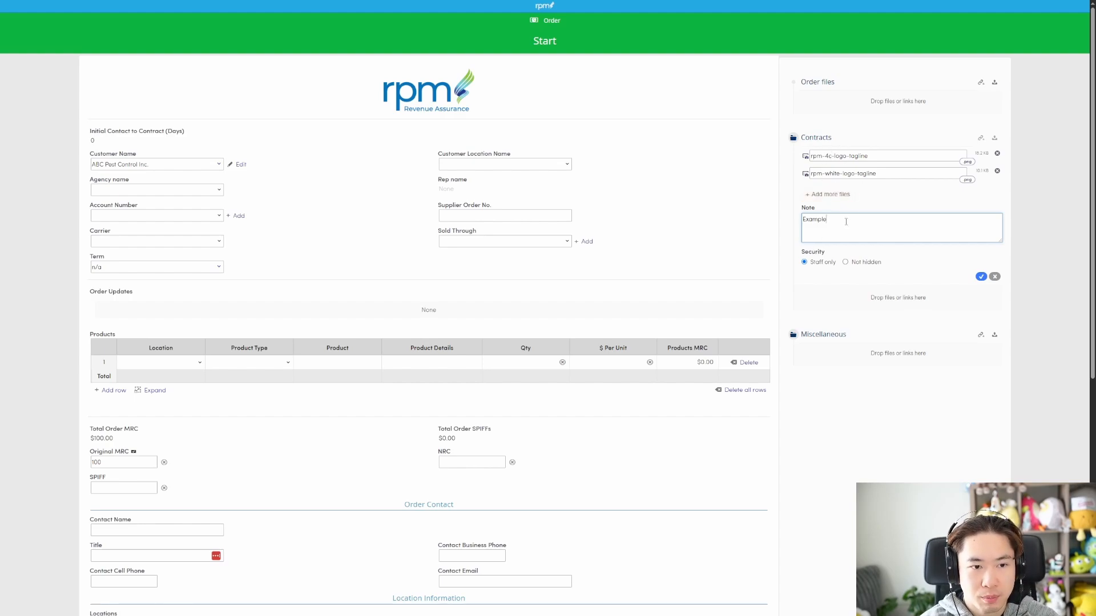
# Step: Set the security of the two contract images to Not hidden and save the upload
pyautogui.click(844, 261)
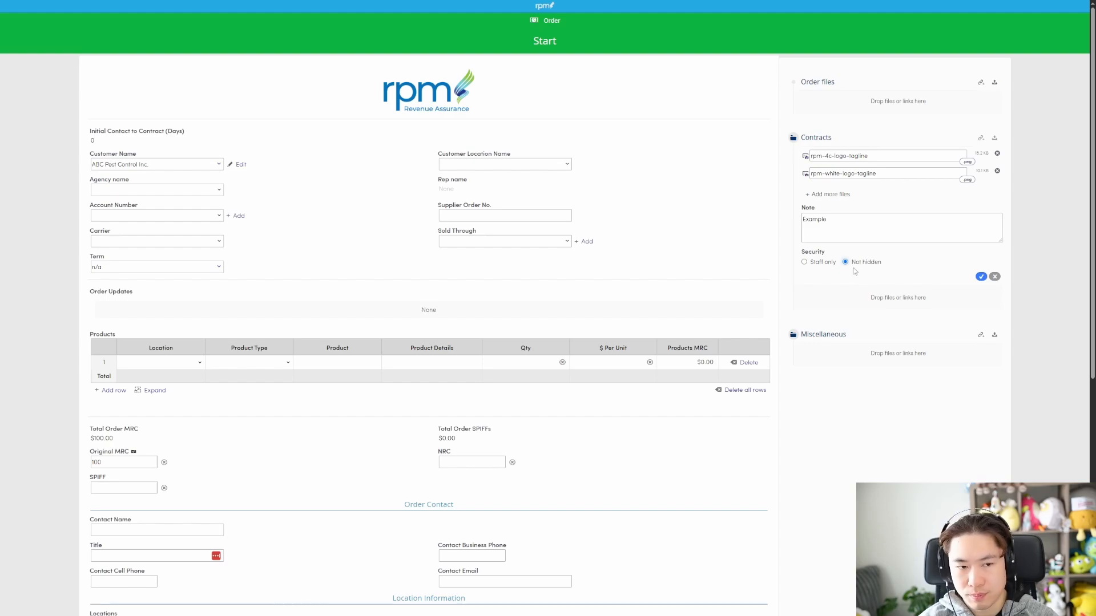
pyautogui.click(805, 263)
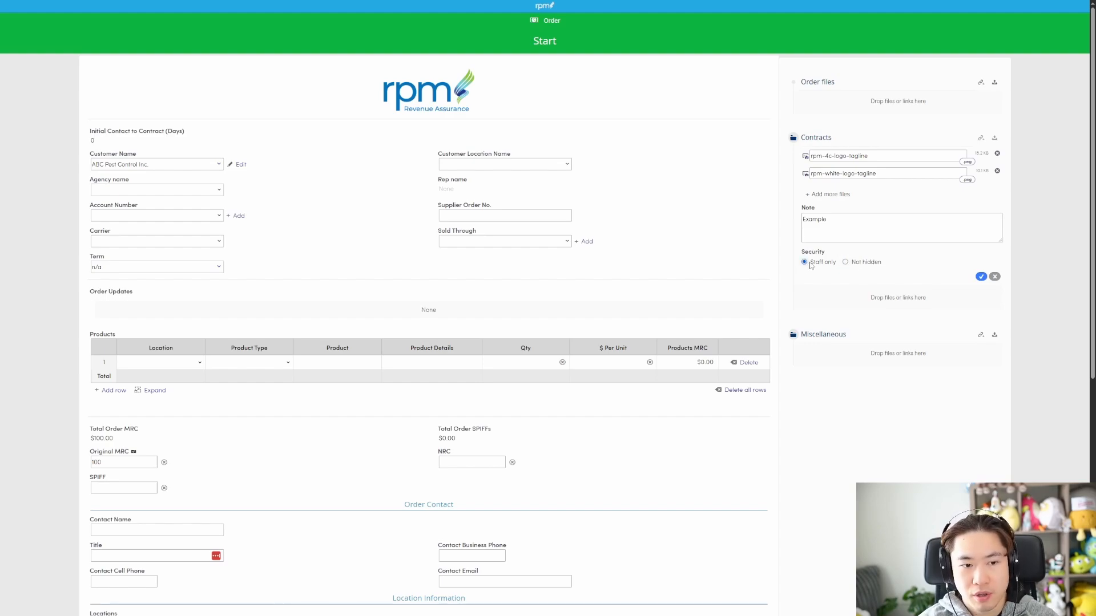
pyautogui.click(848, 263)
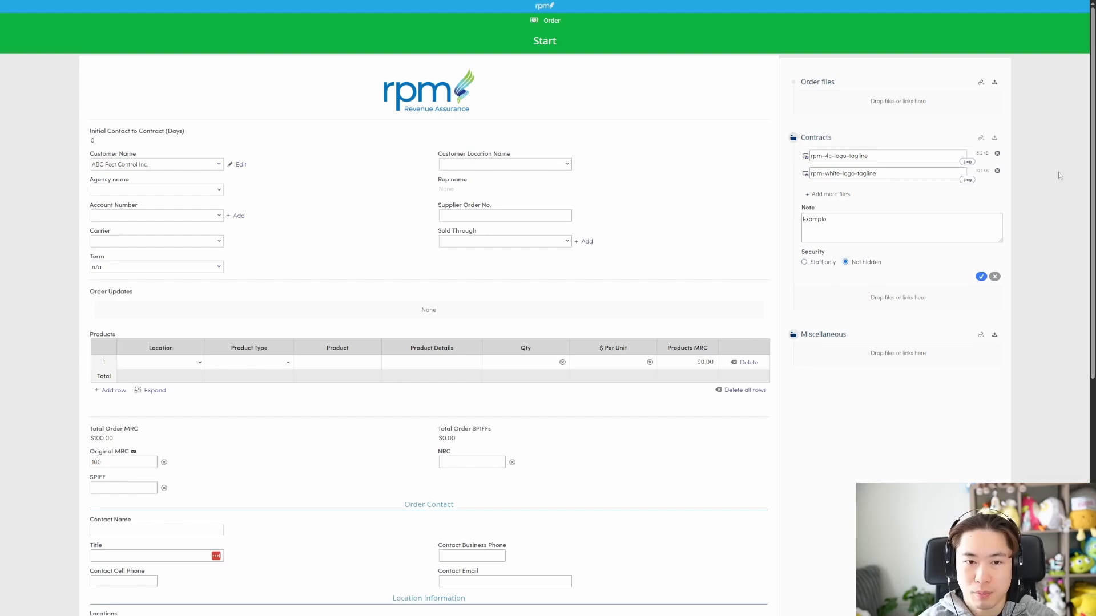
pyautogui.click(981, 277)
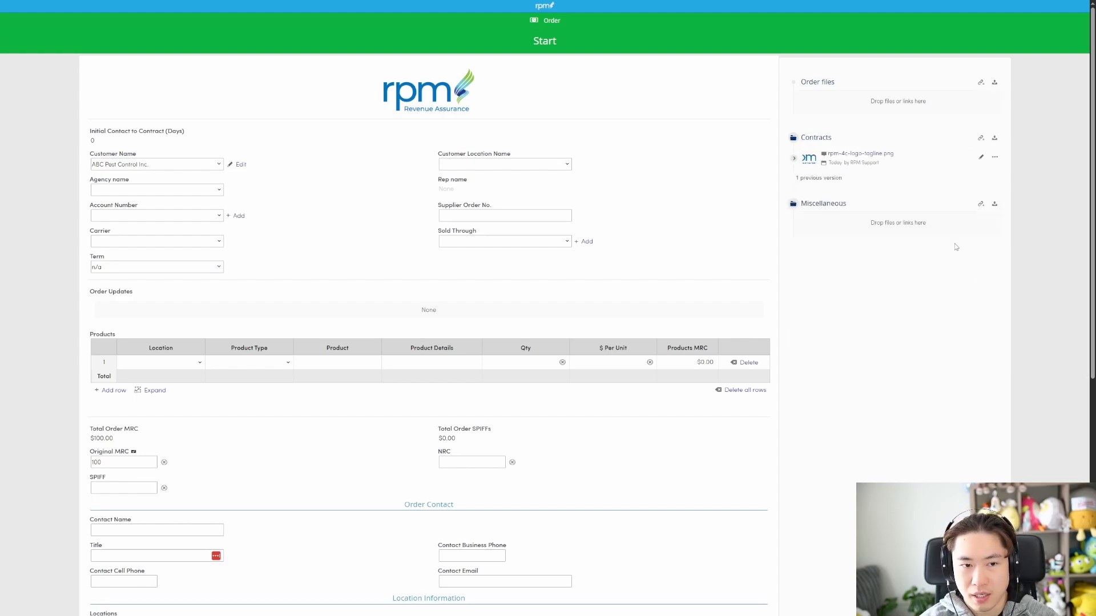
# Step: Expand the file details in the Contracts folder and show the previous version
pyautogui.click(793, 160)
pyautogui.click(793, 161)
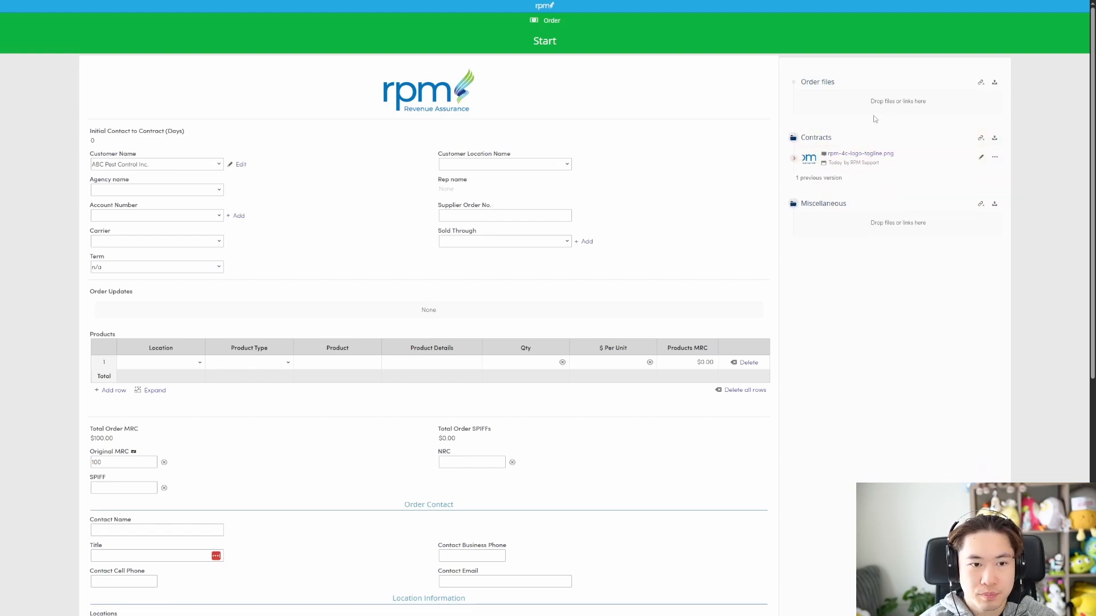
pyautogui.click(794, 160)
pyautogui.click(822, 197)
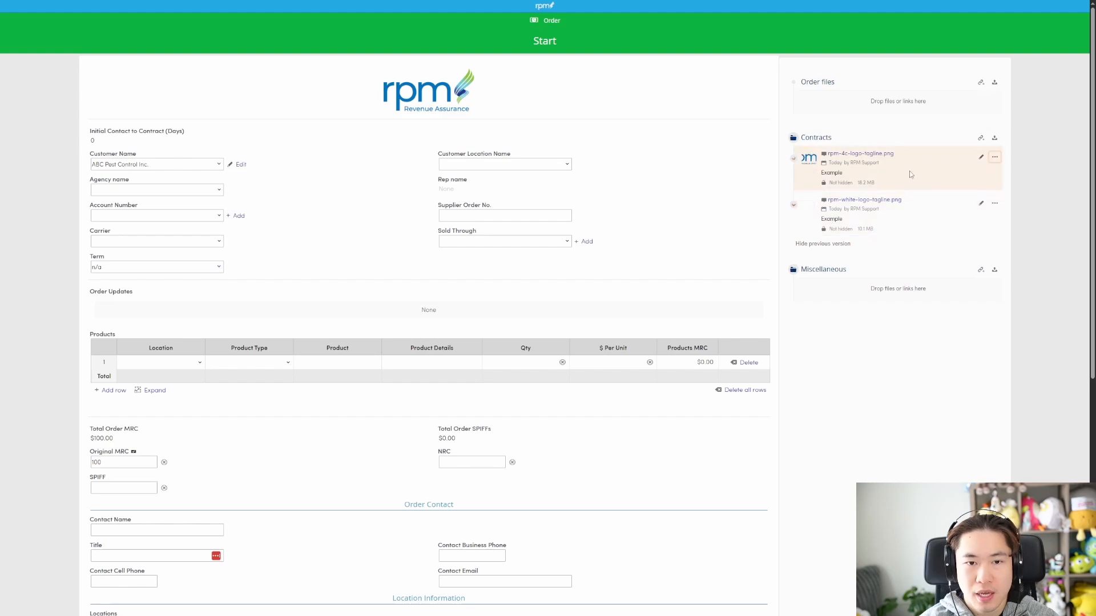
# Step: Add a link named Google with the URL google.com to the Contracts folder
pyautogui.click(980, 137)
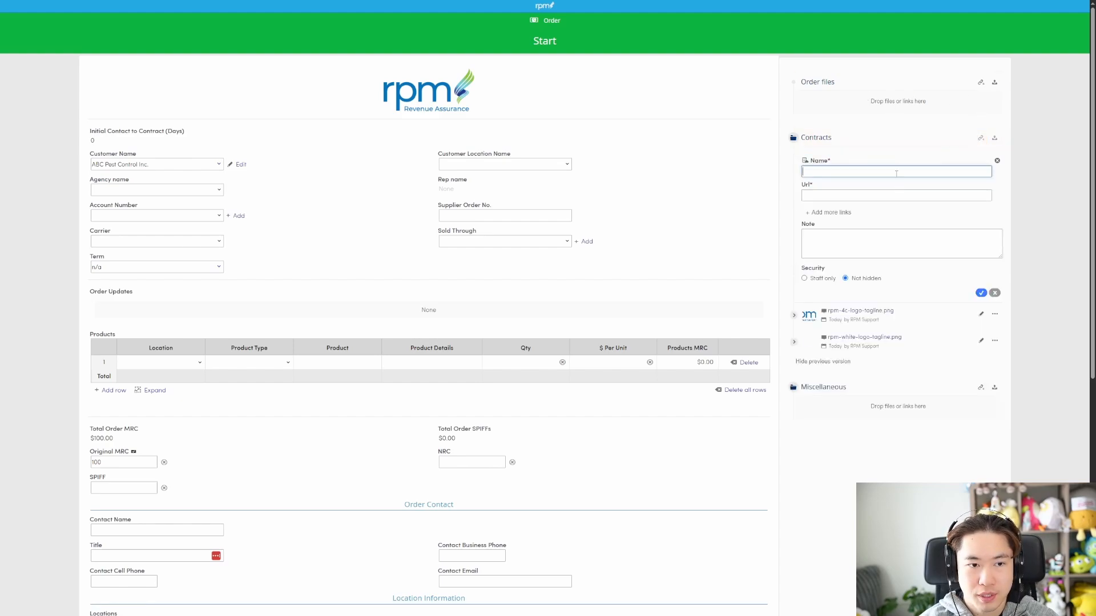
pyautogui.write('google.')
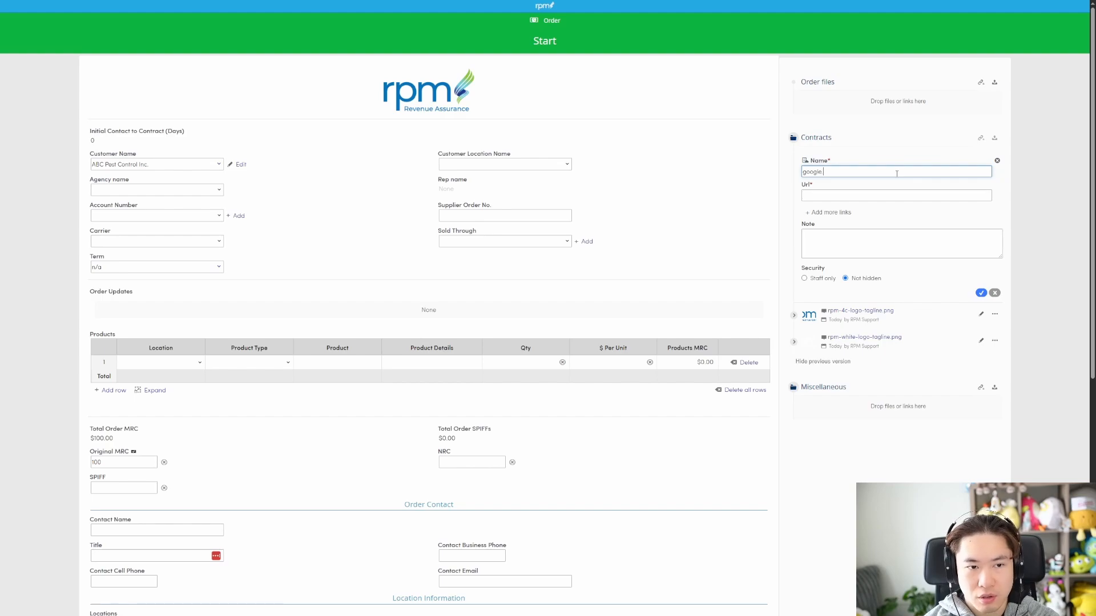
pyautogui.write('com')
pyautogui.press('Tab')
pyautogui.write('goog')
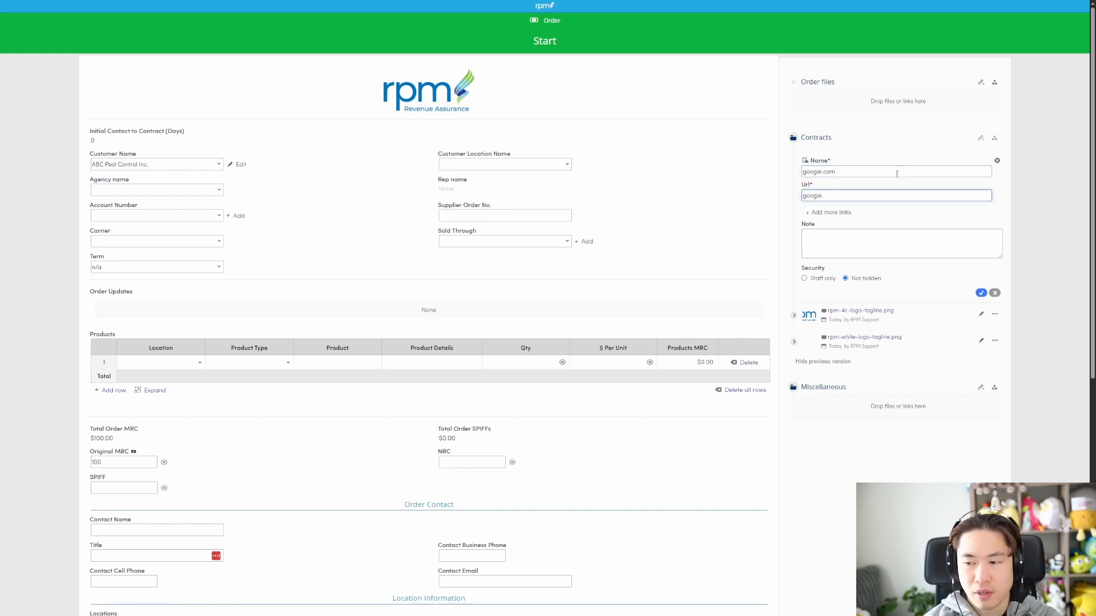
pyautogui.write('le.com')
pyautogui.moveTo(897, 173); pyautogui.dragTo(784, 172)
pyautogui.write('Gog')
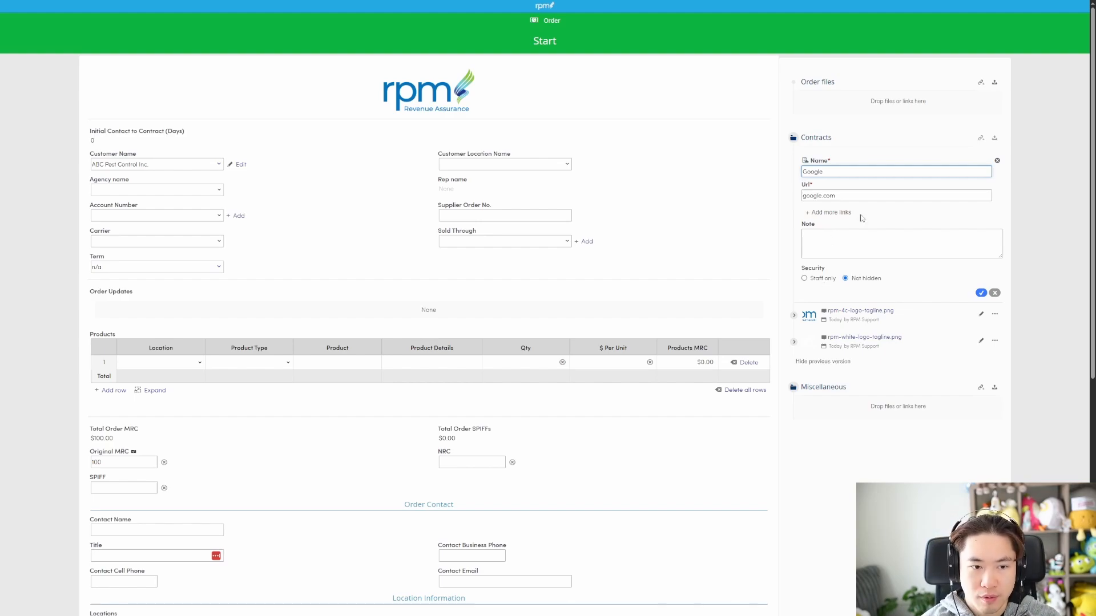
pyautogui.click(980, 293)
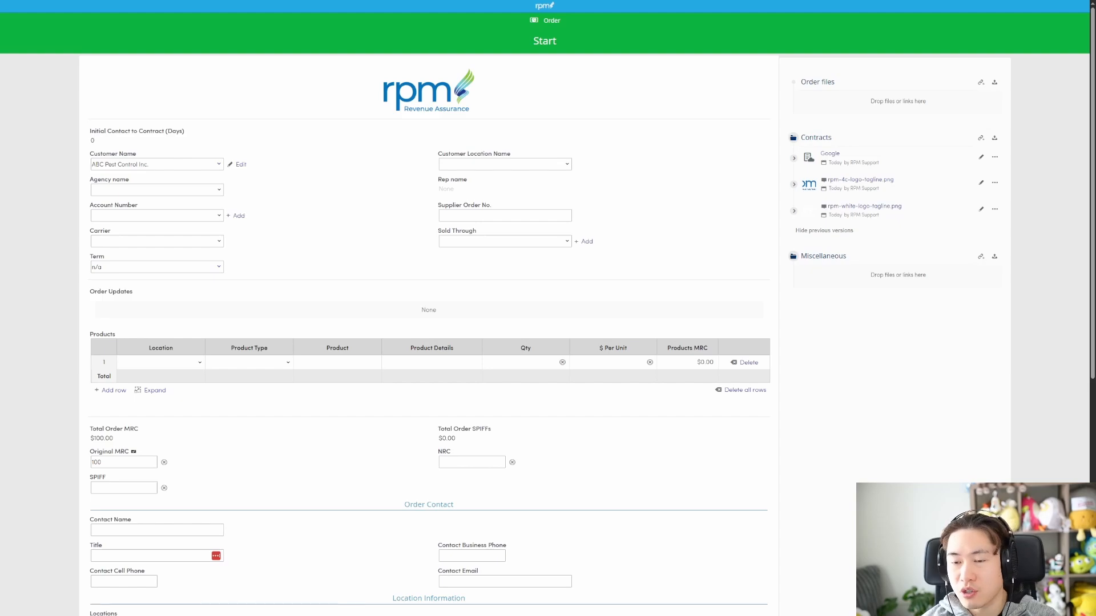
# Step: Bring up Outlook and attach its draft email to the order's Contracts folder
pyautogui.moveTo(1095, 138); pyautogui.dragTo(498, 100)
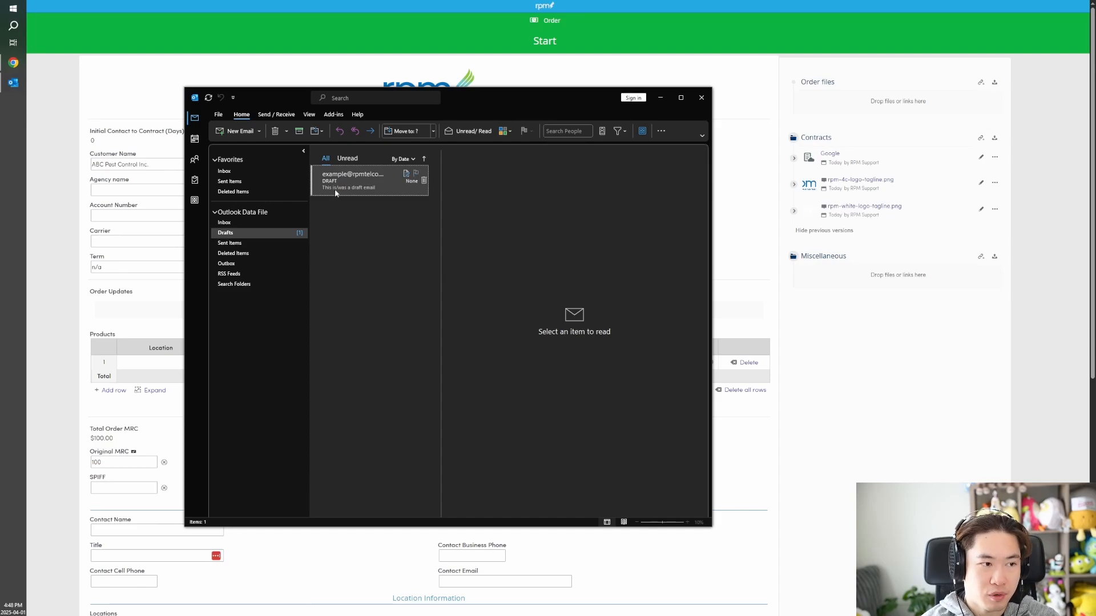
pyautogui.moveTo(341, 182); pyautogui.dragTo(844, 188)
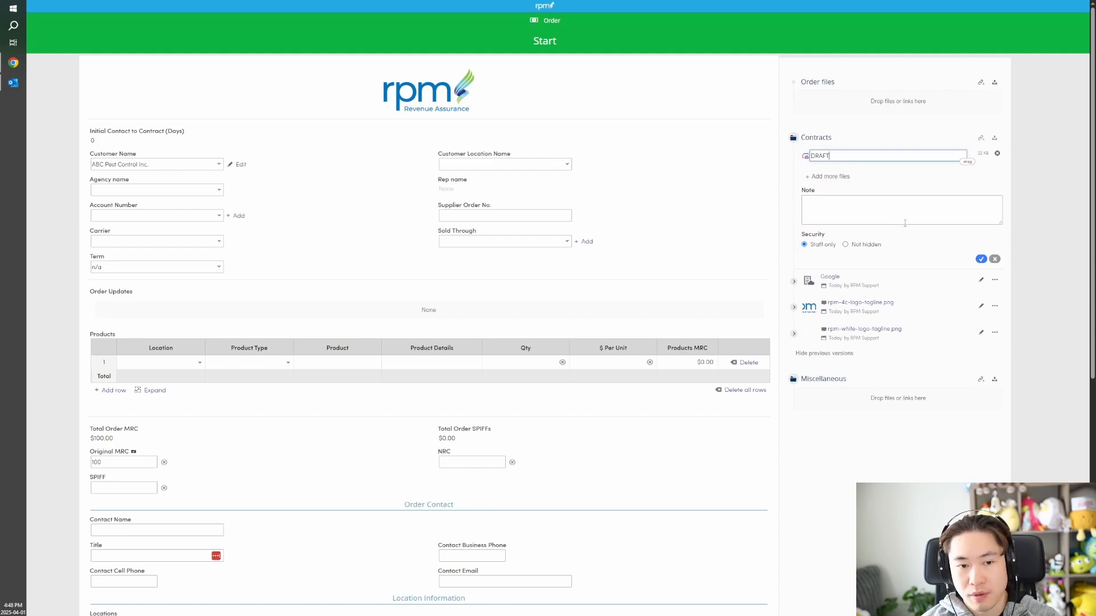
pyautogui.click(980, 259)
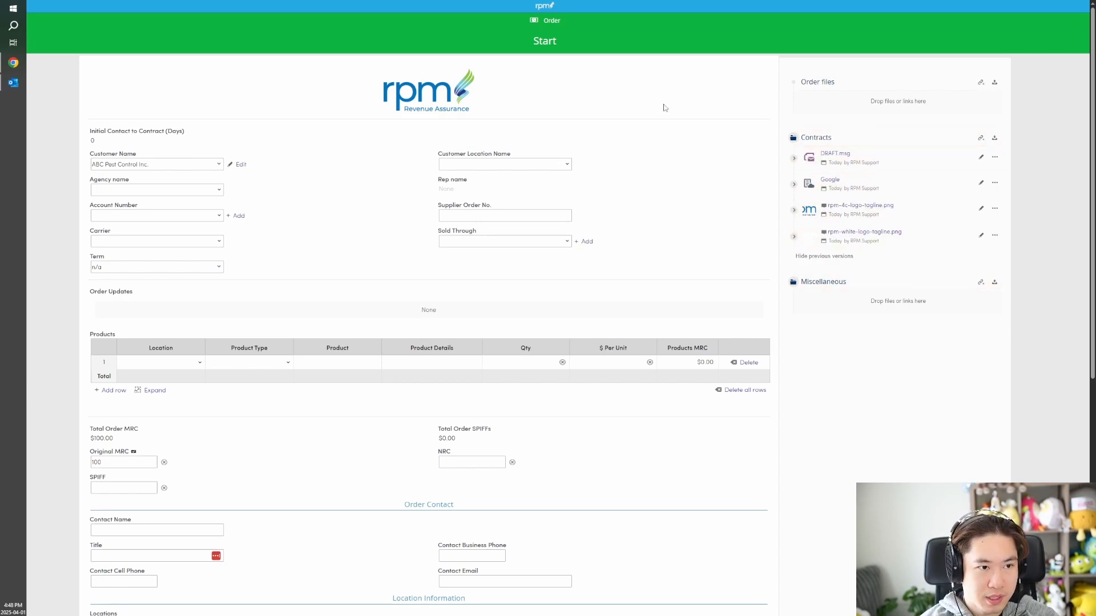
# Step: Save the new order for ABC Pest Control Inc. with its attached files in full-screen view
pyautogui.scroll(-6, 775, 276)
pyautogui.scroll(6, 785, 295)
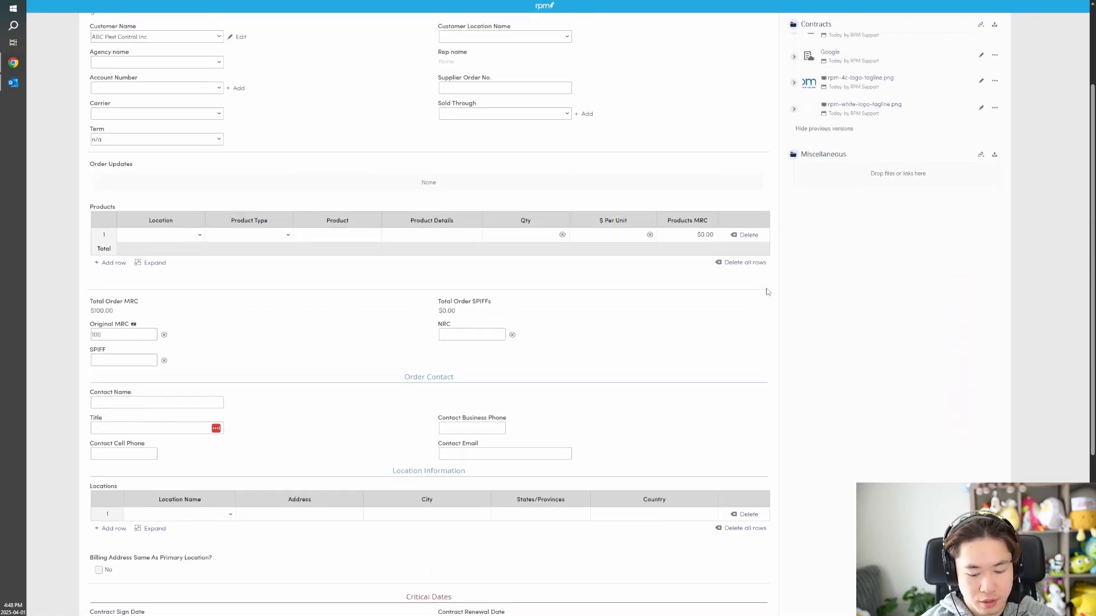
pyautogui.press('F11')
pyautogui.press('F11')
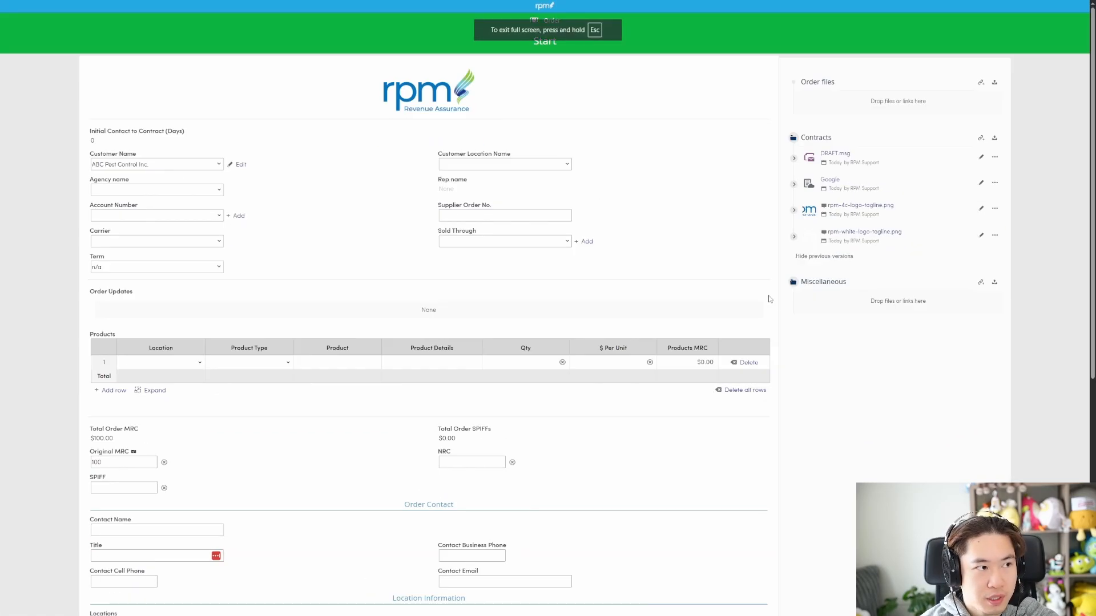
pyautogui.scroll(-3, 877, 359)
pyautogui.scroll(-4, 877, 359)
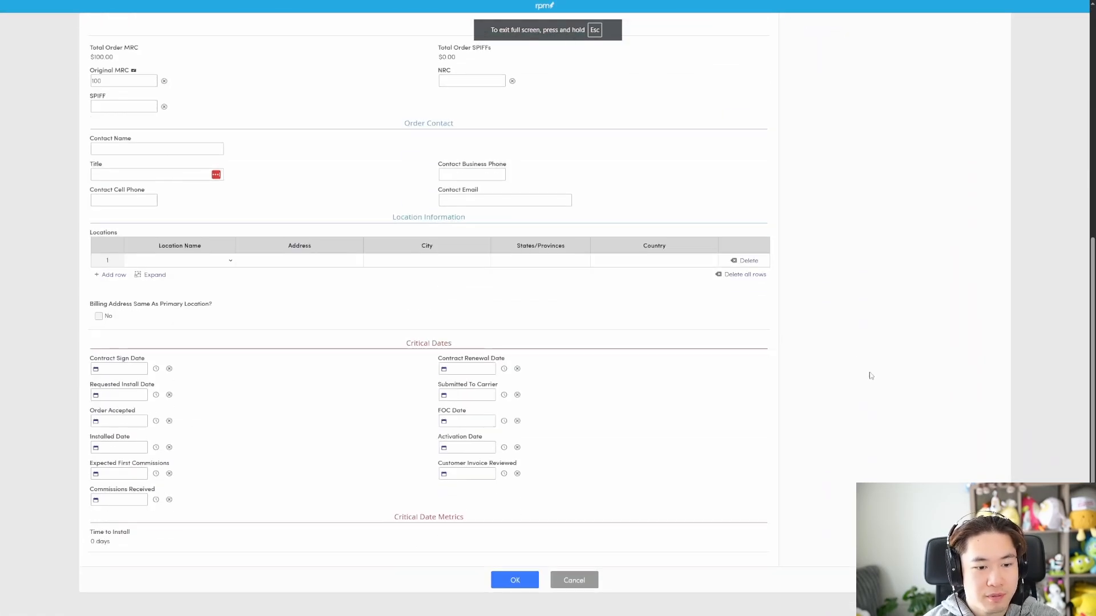
pyautogui.click(514, 579)
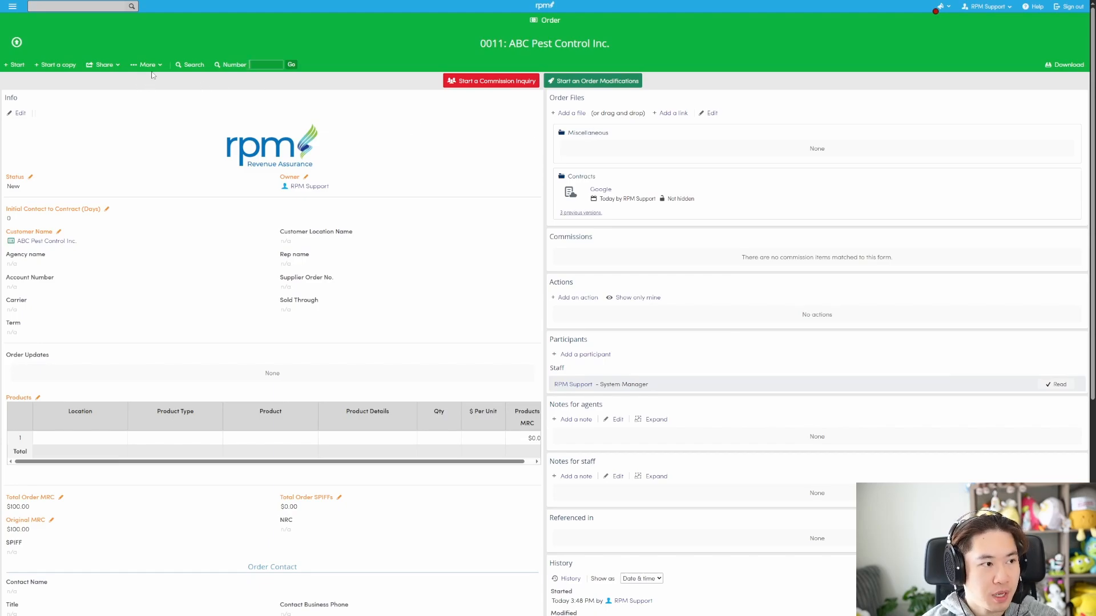
# Step: Open the Order process setup and start a required file folder named Required Documents
pyautogui.click(147, 64)
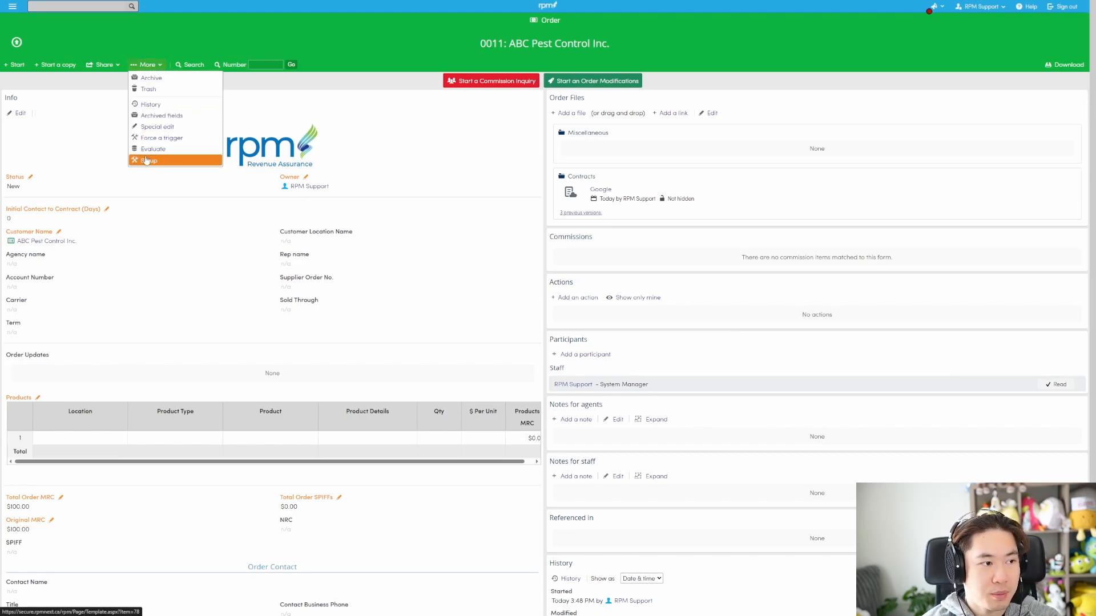
pyautogui.click(146, 160)
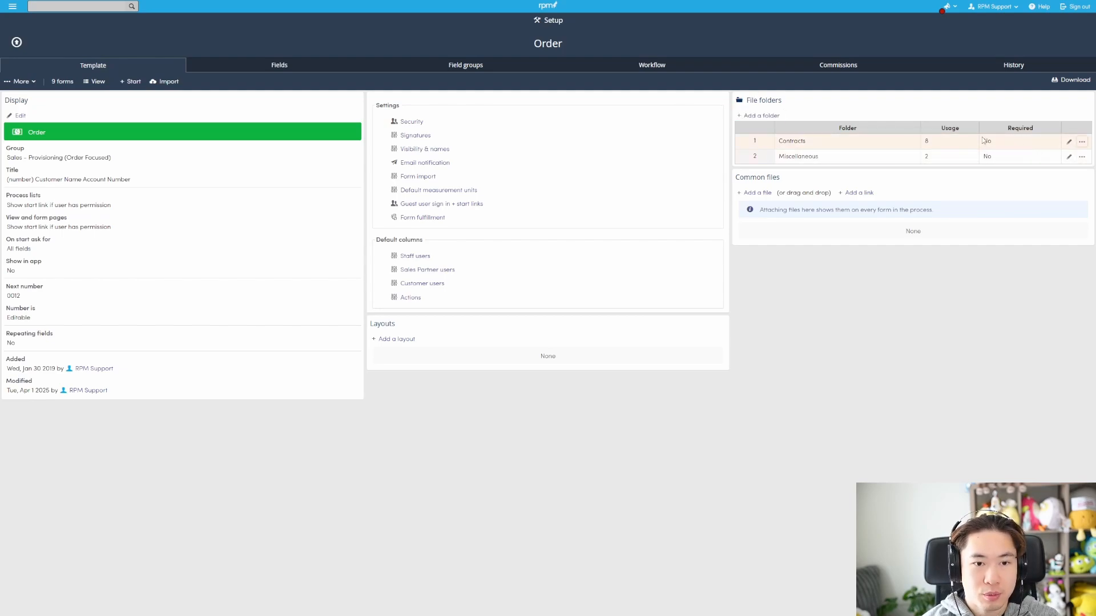
pyautogui.click(770, 116)
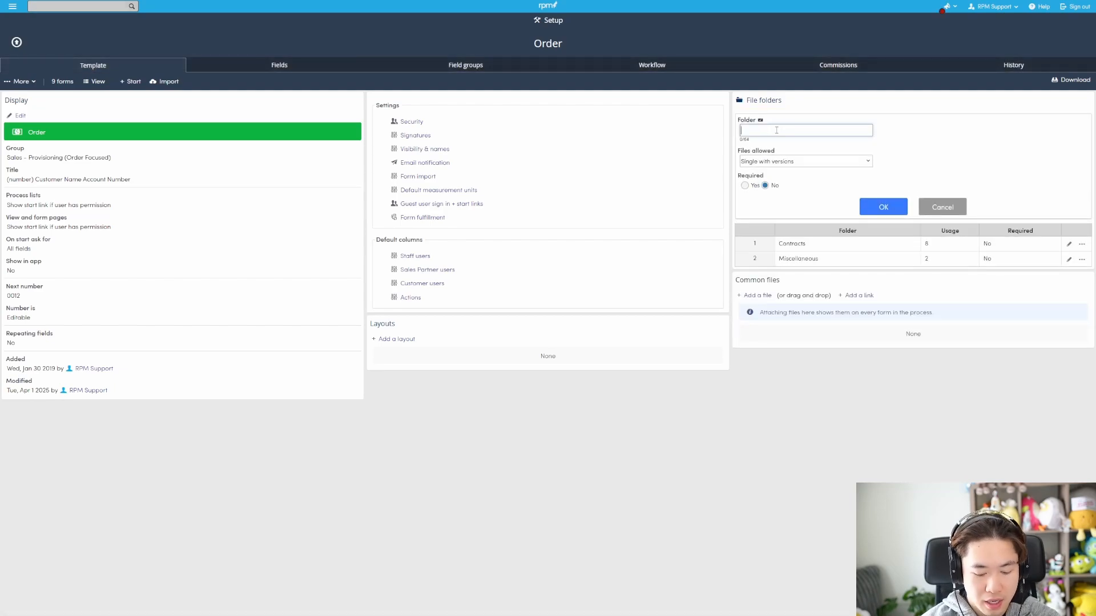
pyautogui.write('Required ')
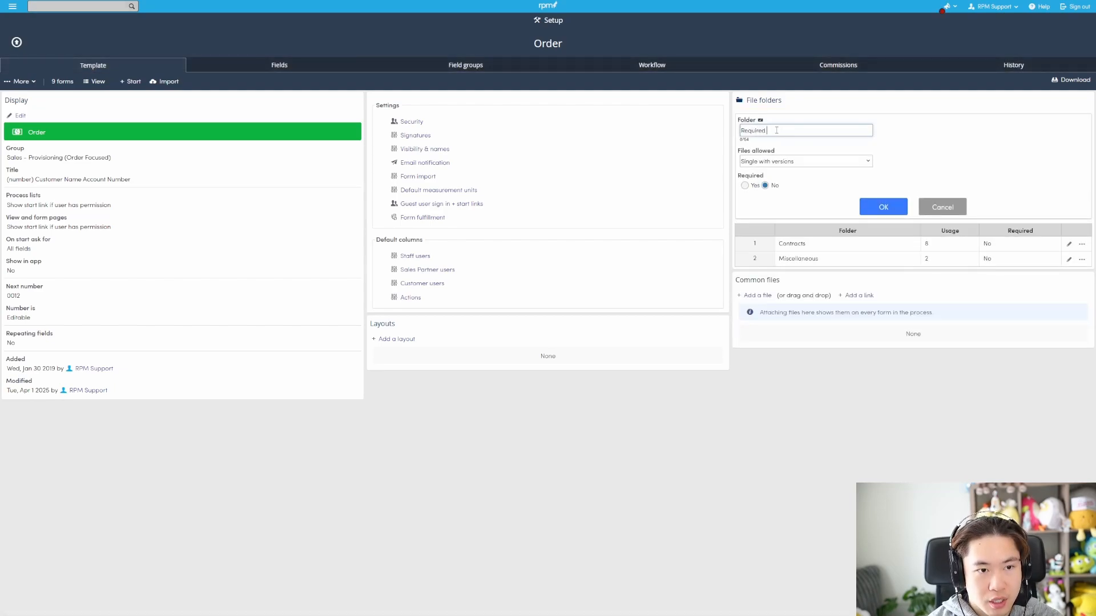
pyautogui.write('Documents')
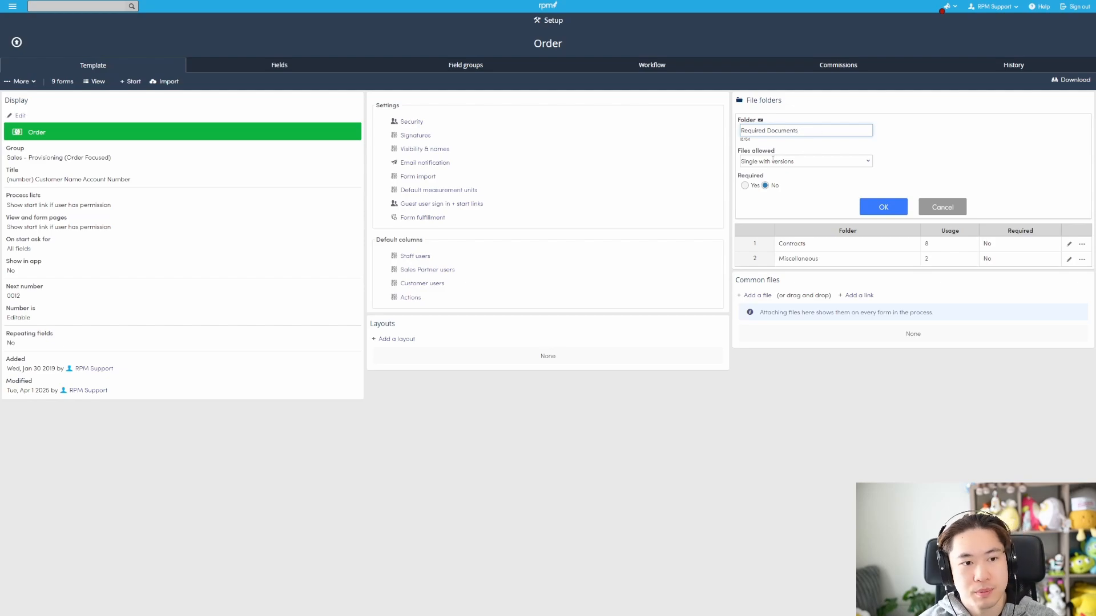
pyautogui.click(746, 186)
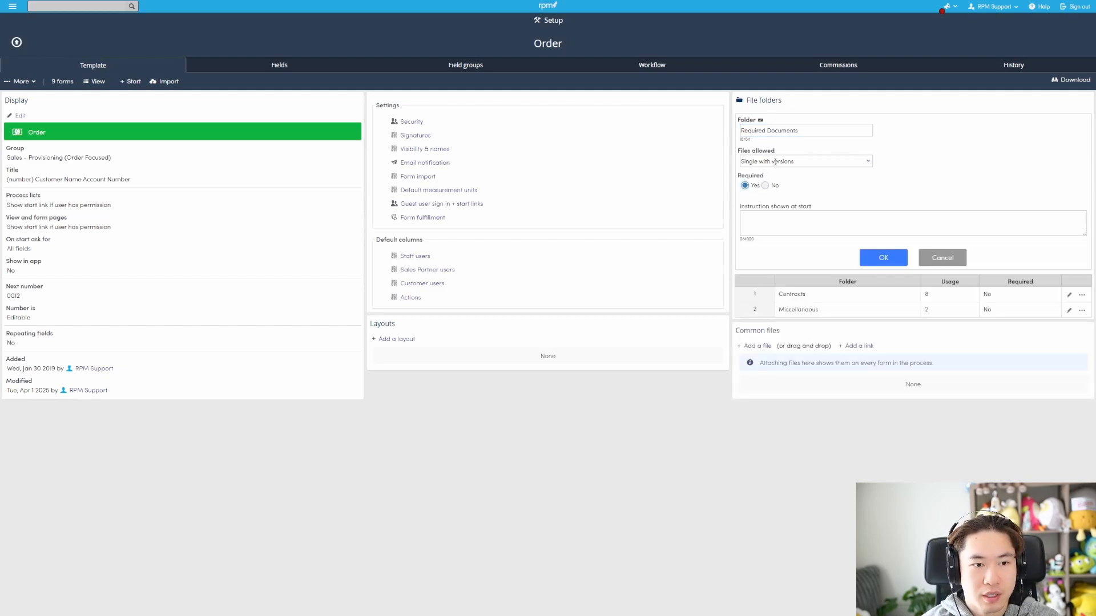
# Step: Allow multiple files in the Required Documents folder and leave it marked as required
pyautogui.click(774, 162)
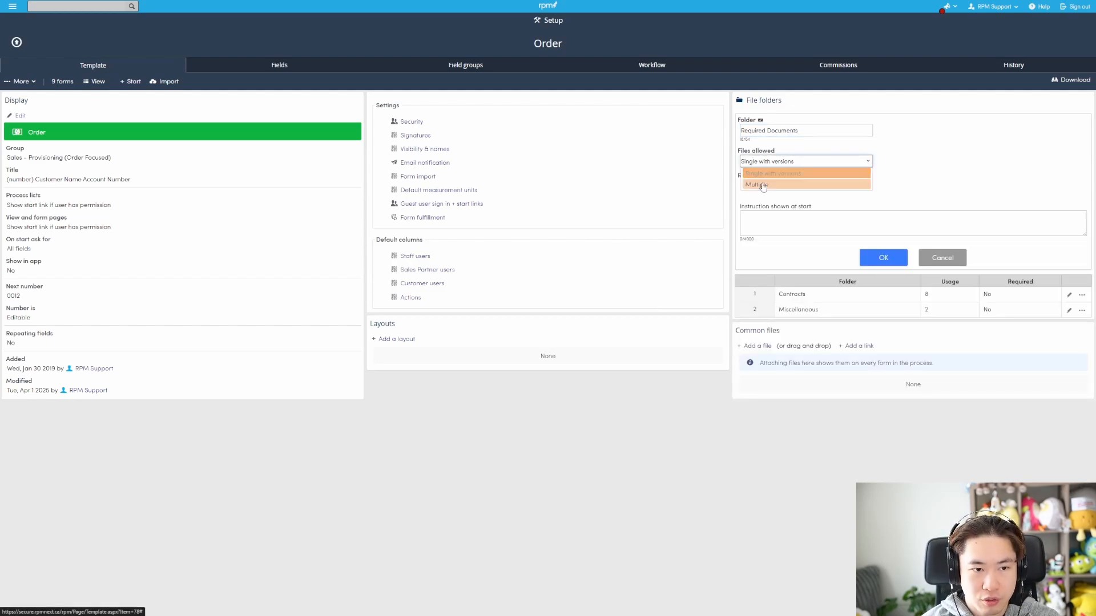
pyautogui.click(767, 174)
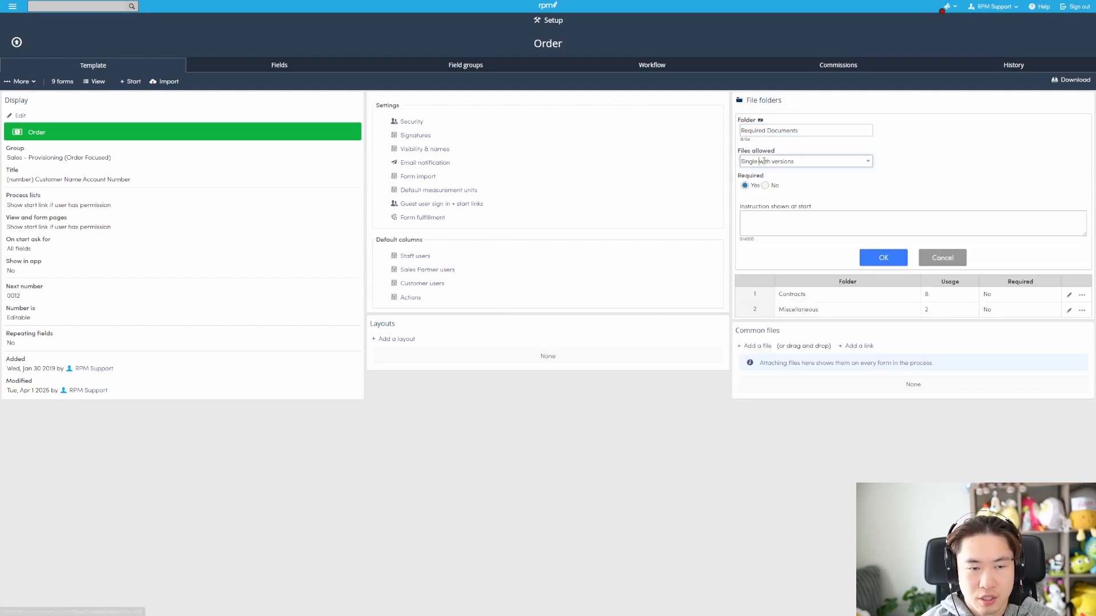
pyautogui.click(767, 161)
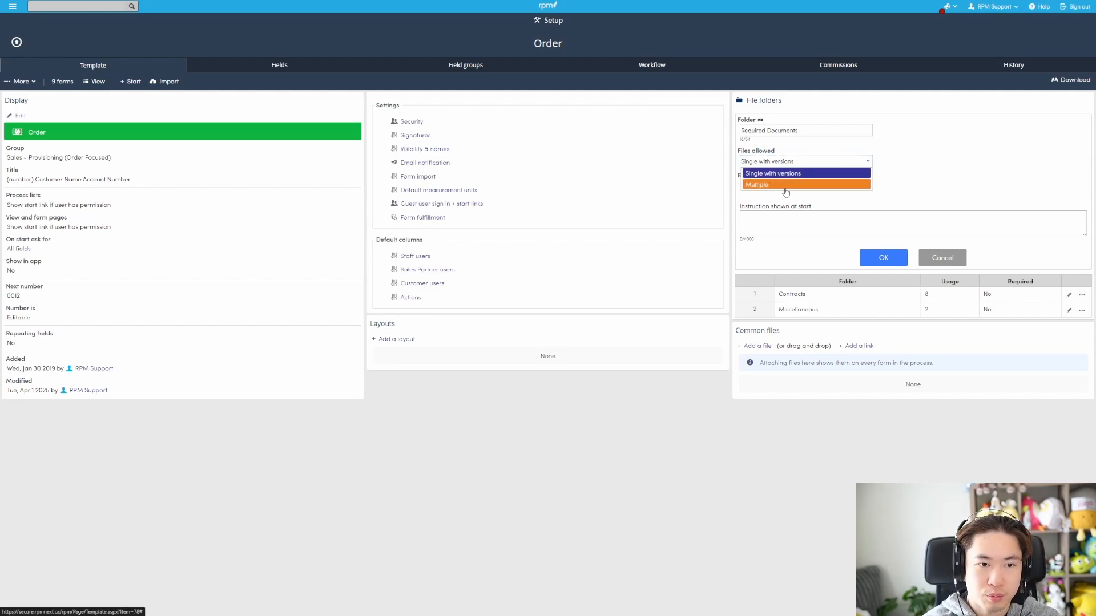
pyautogui.click(783, 185)
pyautogui.click(775, 186)
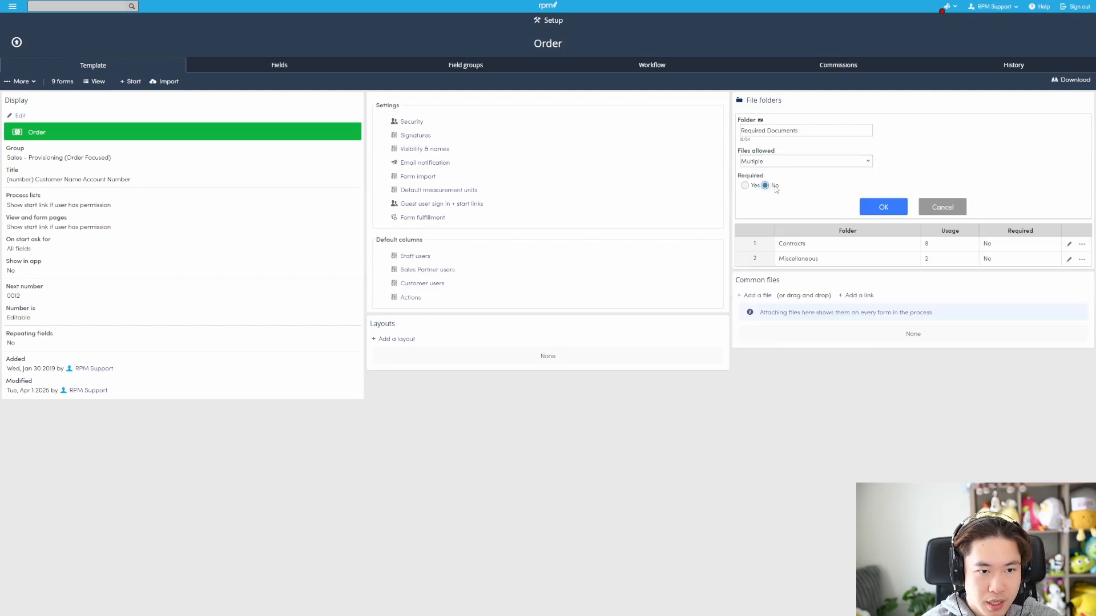
pyautogui.click(755, 182)
# Step: Give the folder the start instruction "Must upload a contract before order submission" and save it
pyautogui.click(777, 221)
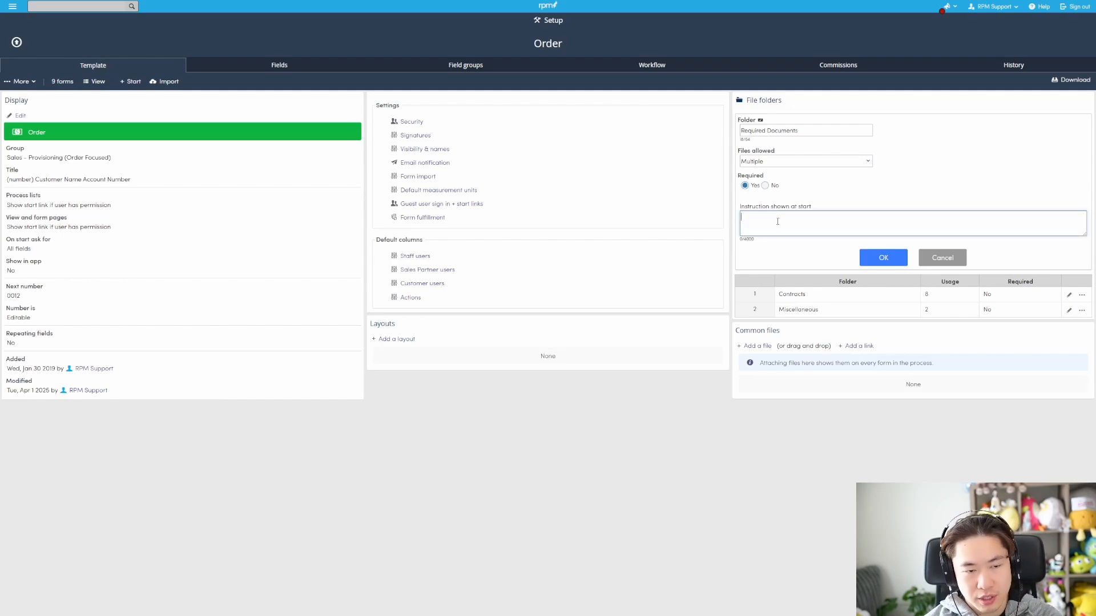
pyautogui.write('Must up')
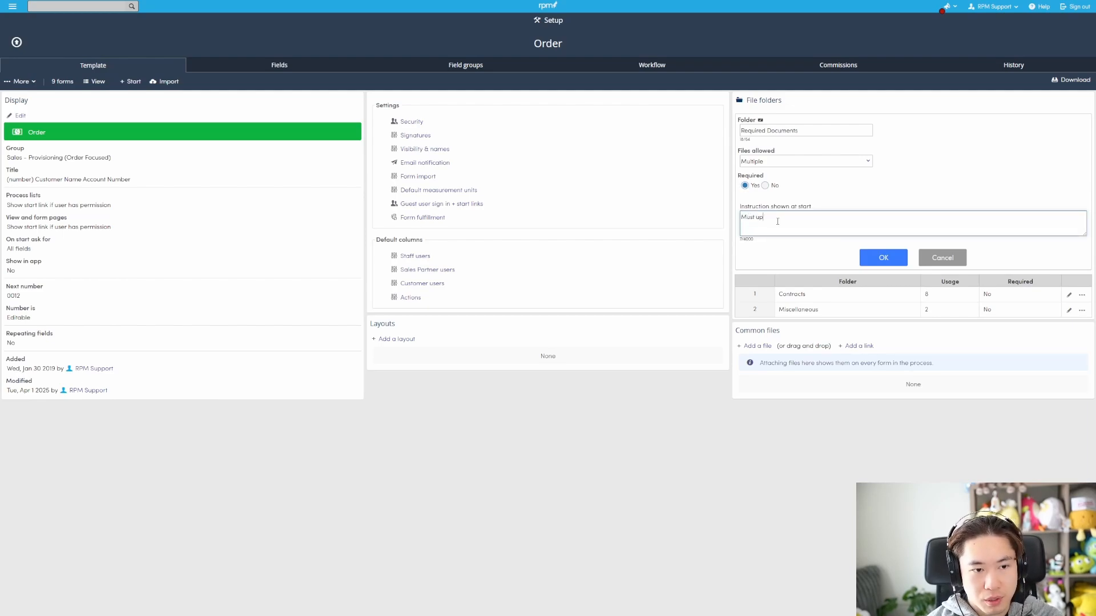
pyautogui.write('load a contract be')
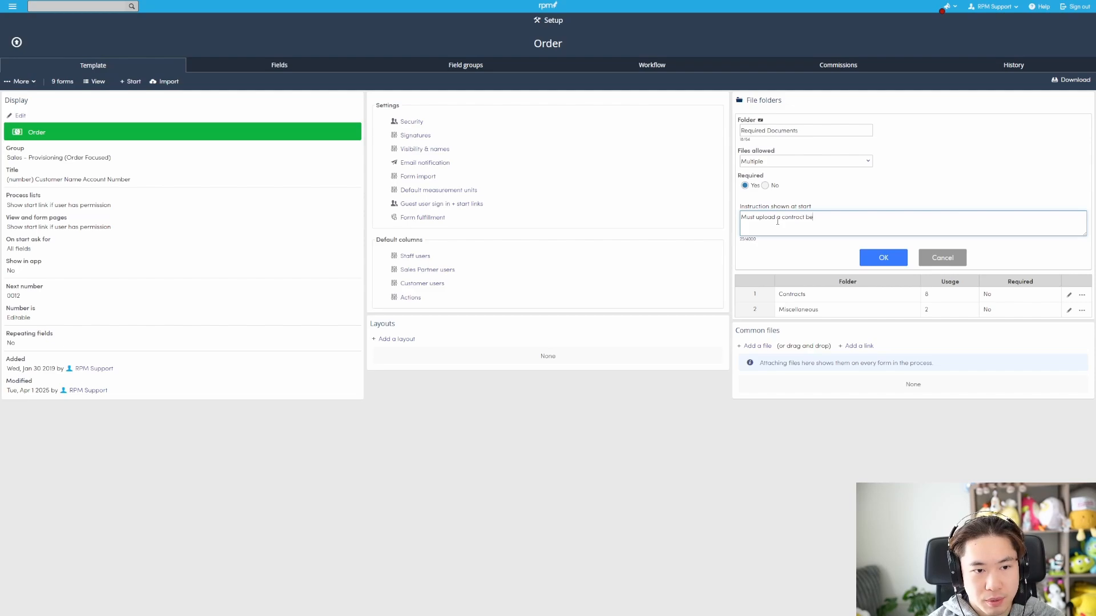
pyautogui.write('fore order s')
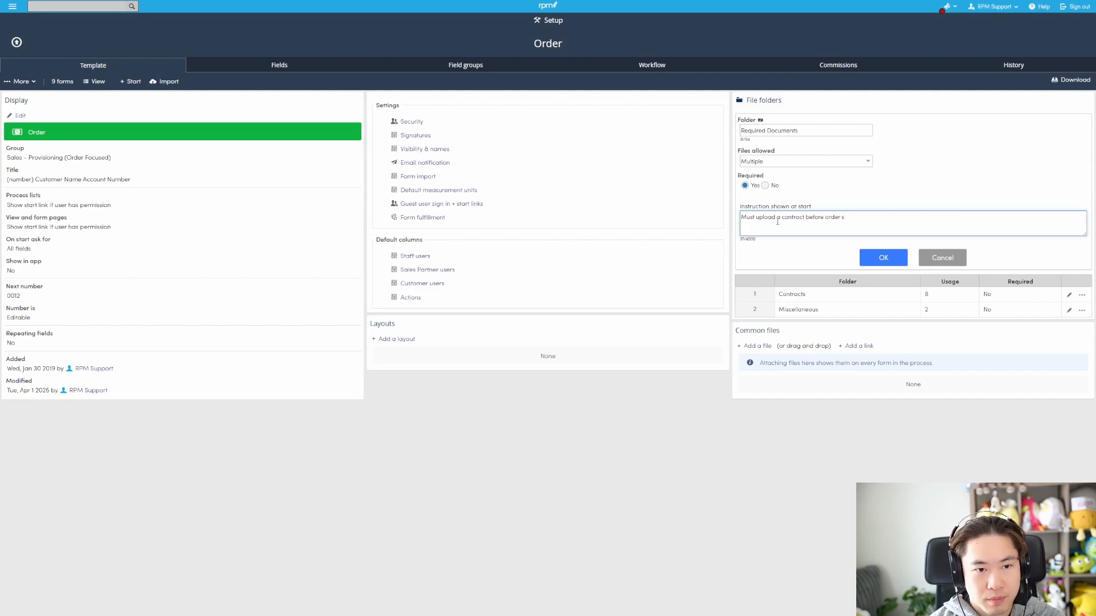
pyautogui.write('ubmission')
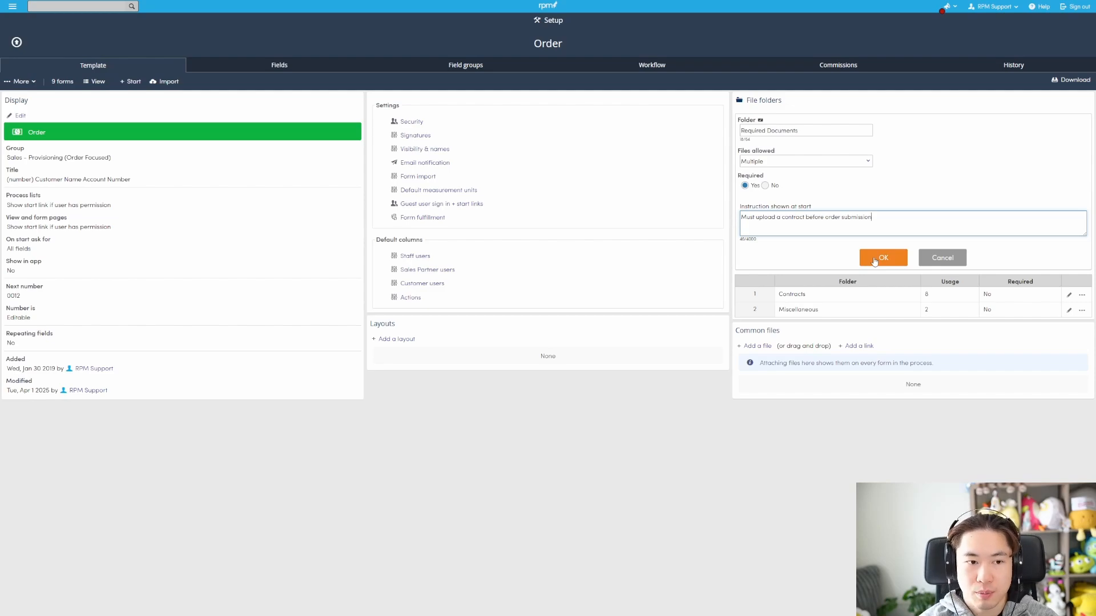
pyautogui.click(872, 258)
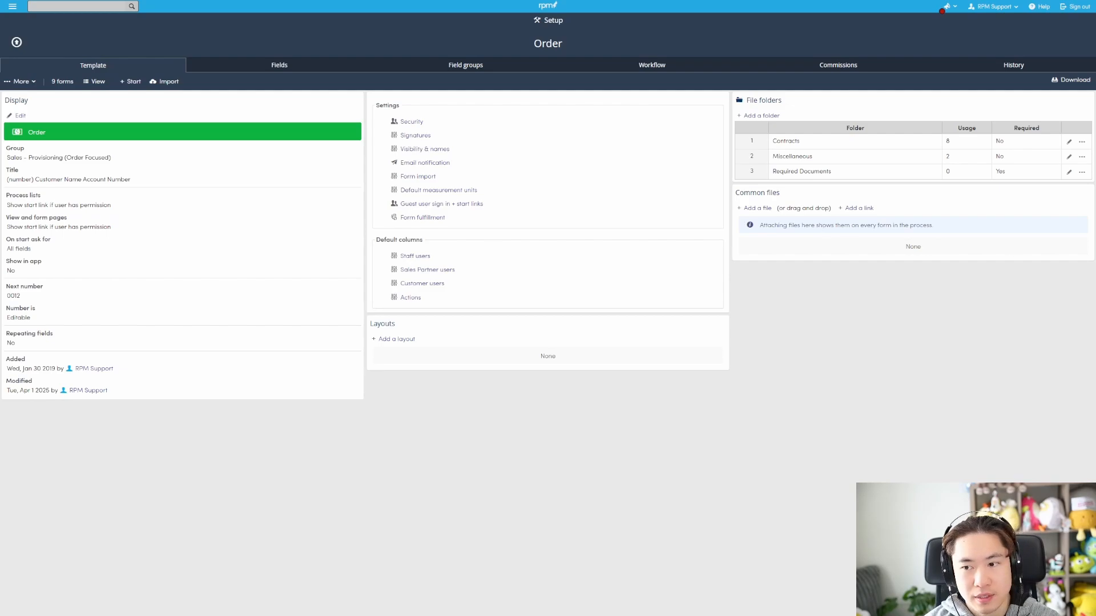
# Step: Upload rpm-4c-logo-tagline.png to the process's common files and dismiss the leftover folder form
pyautogui.moveTo(896, 209); pyautogui.dragTo(858, 251)
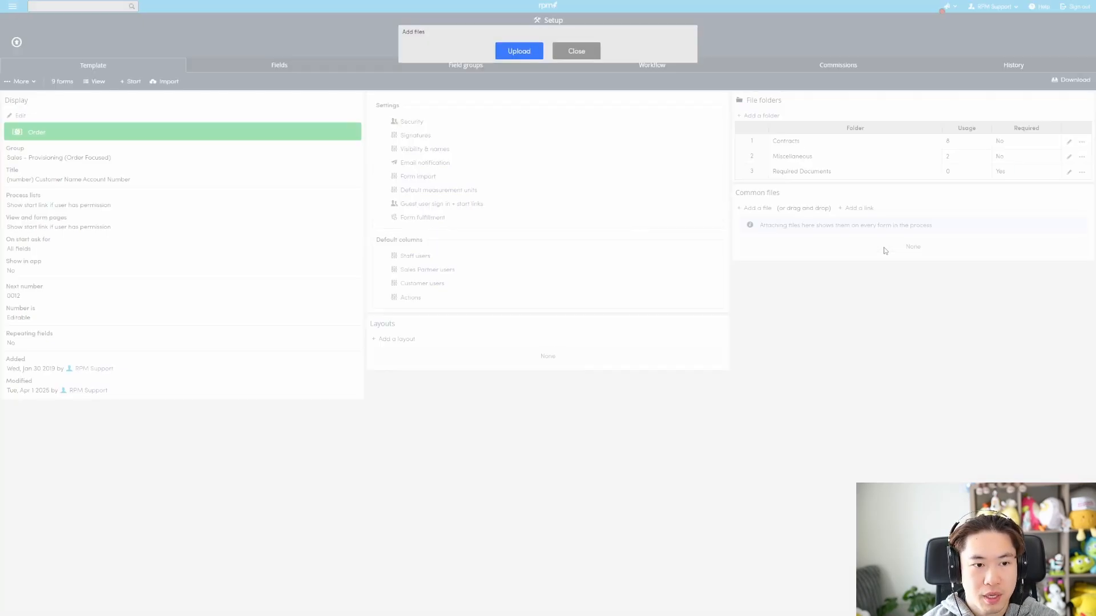
pyautogui.click(524, 296)
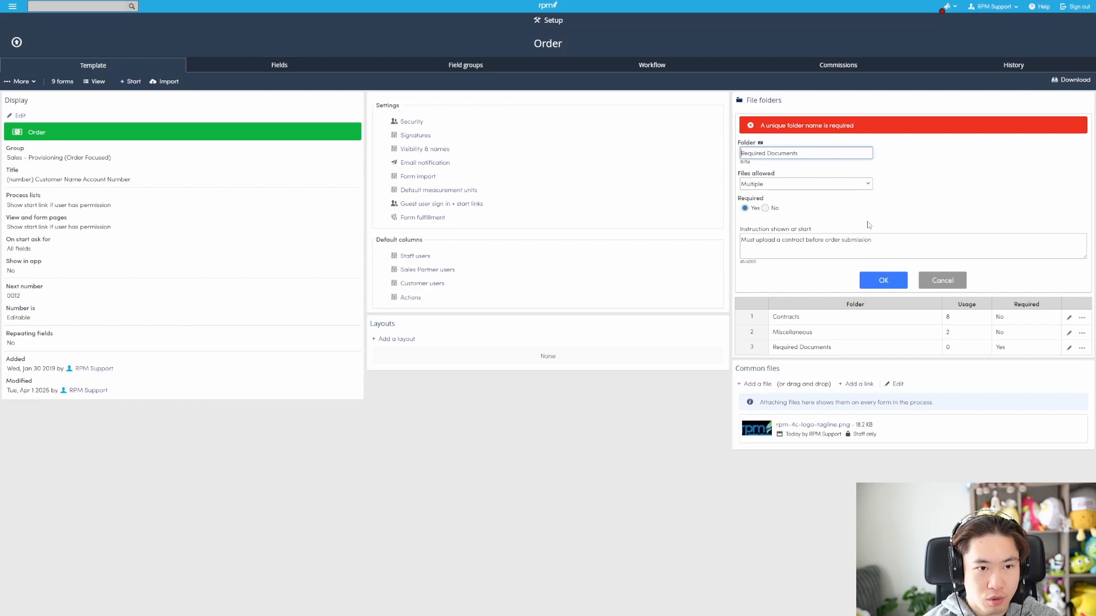
pyautogui.click(930, 283)
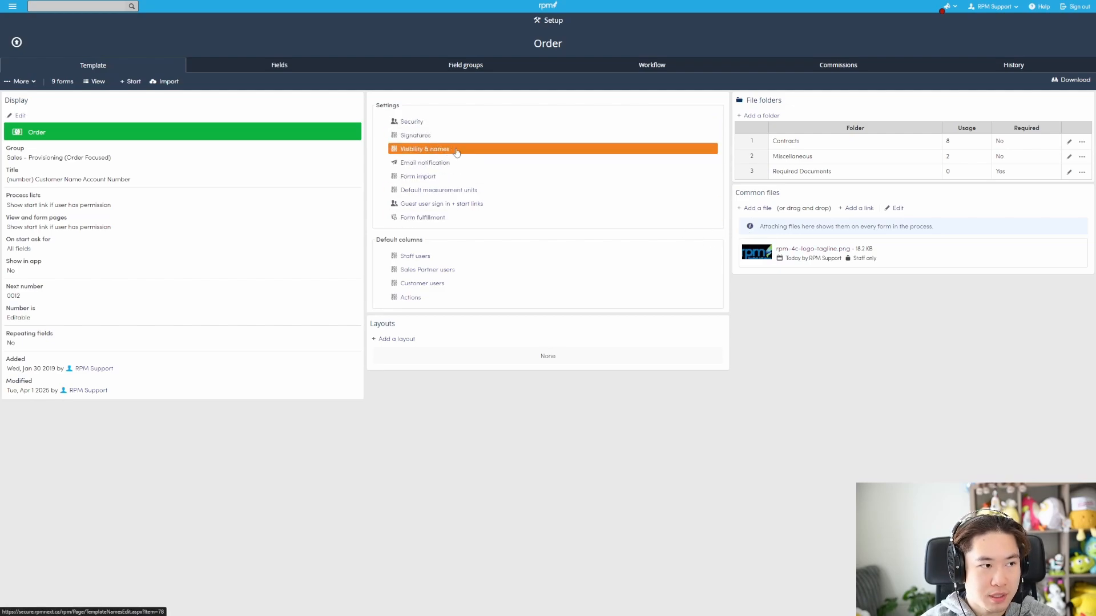
# Step: Rename the Order process's files section to Files in the visibility and names settings
pyautogui.click(424, 149)
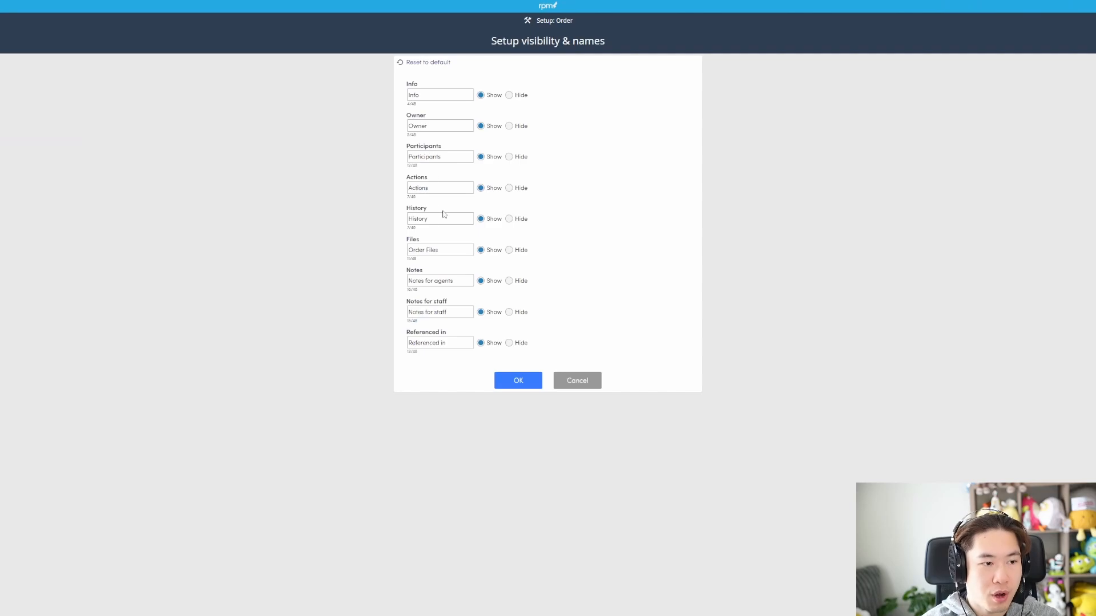
pyautogui.moveTo(448, 250); pyautogui.dragTo(387, 254)
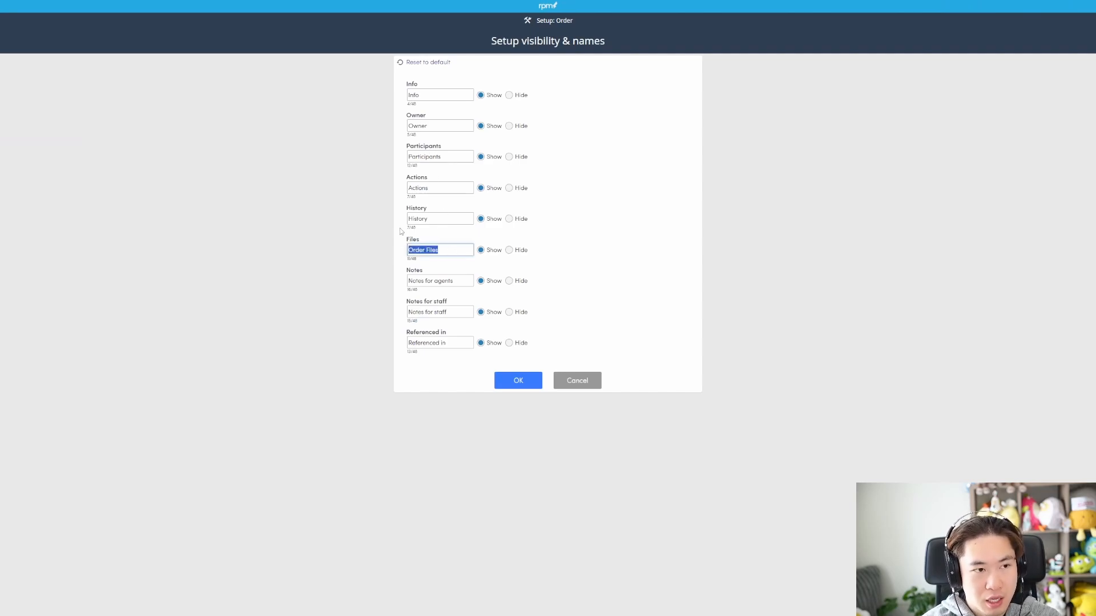
pyautogui.click(431, 250)
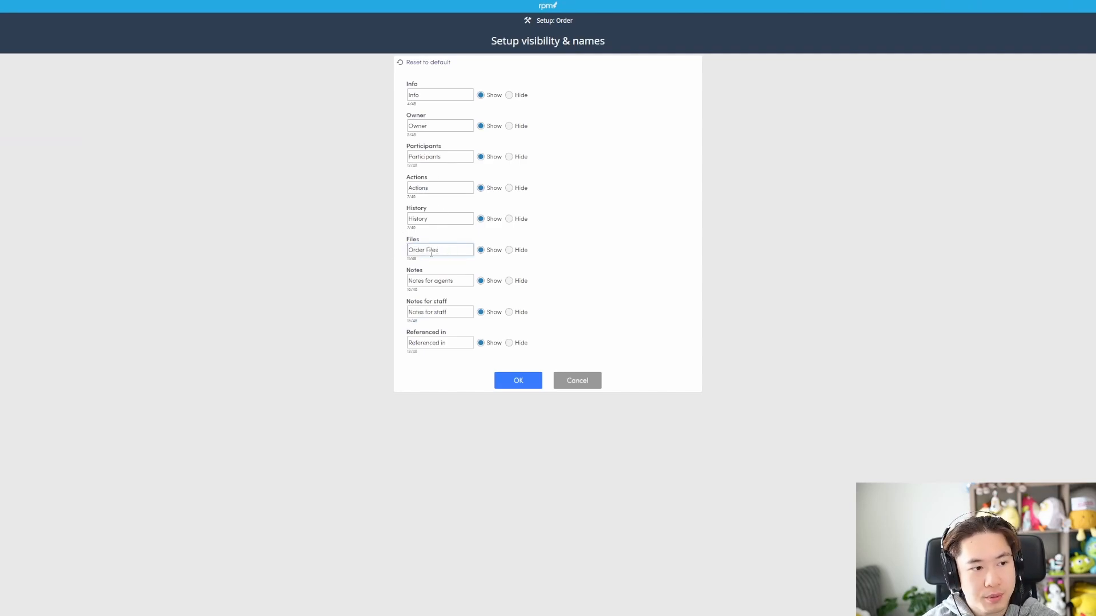
pyautogui.moveTo(439, 250); pyautogui.dragTo(376, 247)
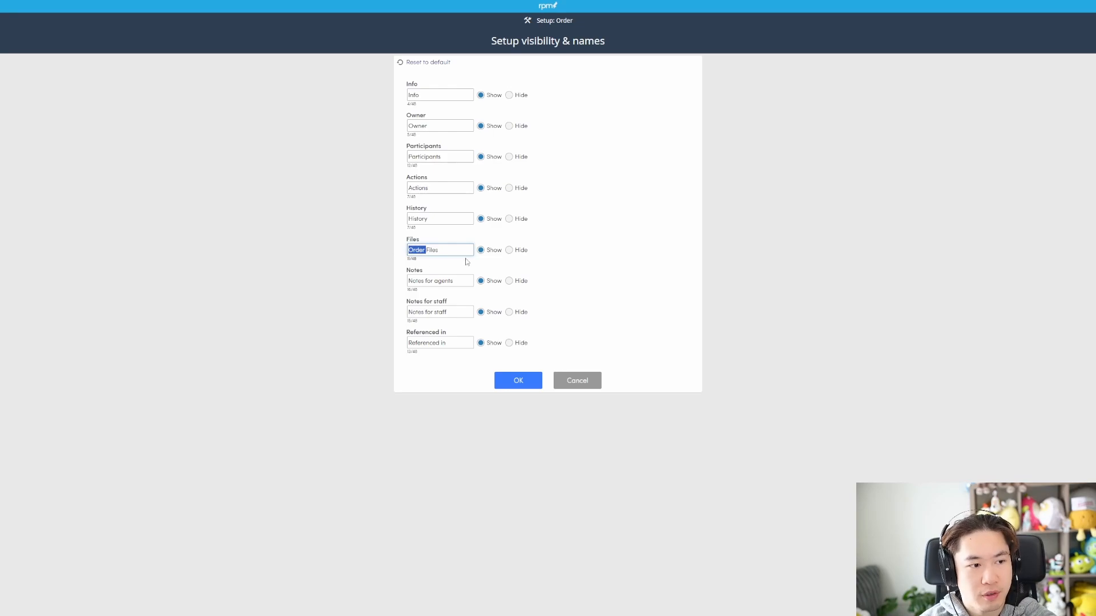
pyautogui.press('BackSpace')
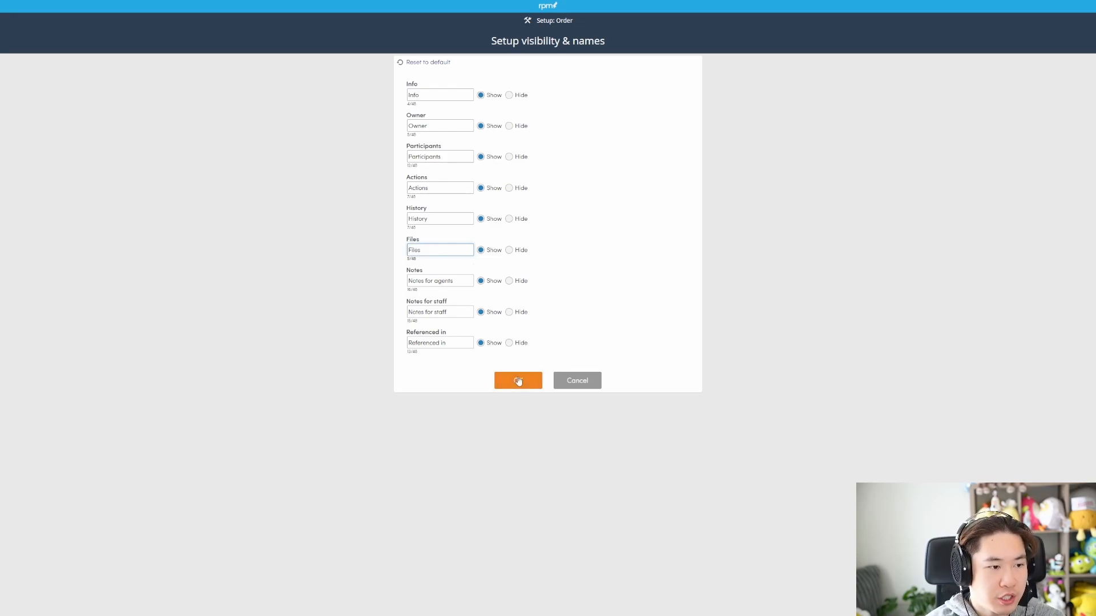
pyautogui.click(518, 380)
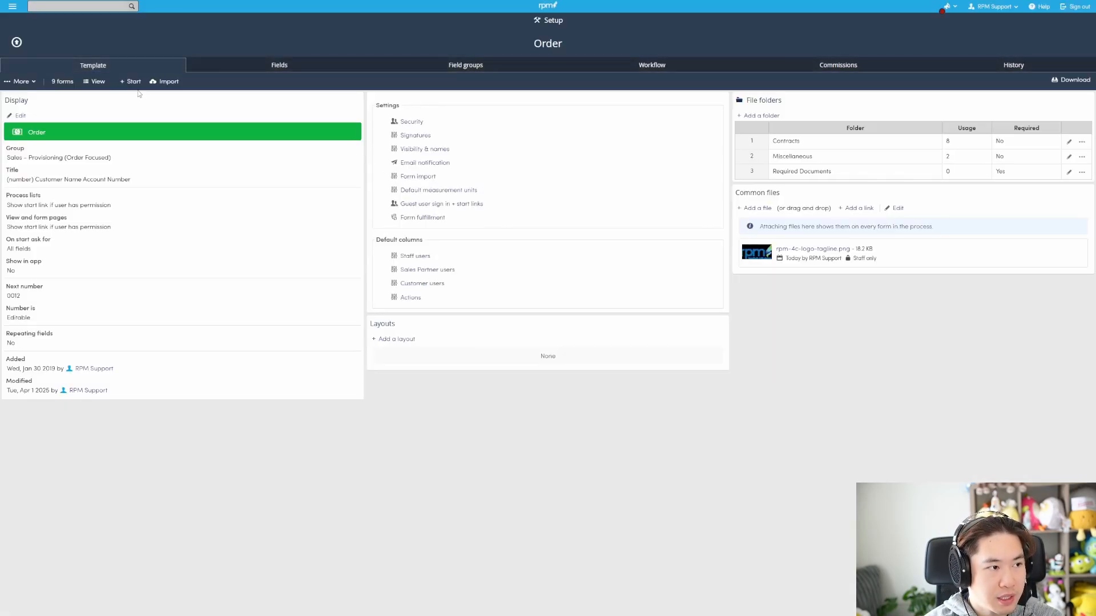
# Step: Start a new order with an Original MRC of 1000 and try to submit it without any required document
pyautogui.click(132, 83)
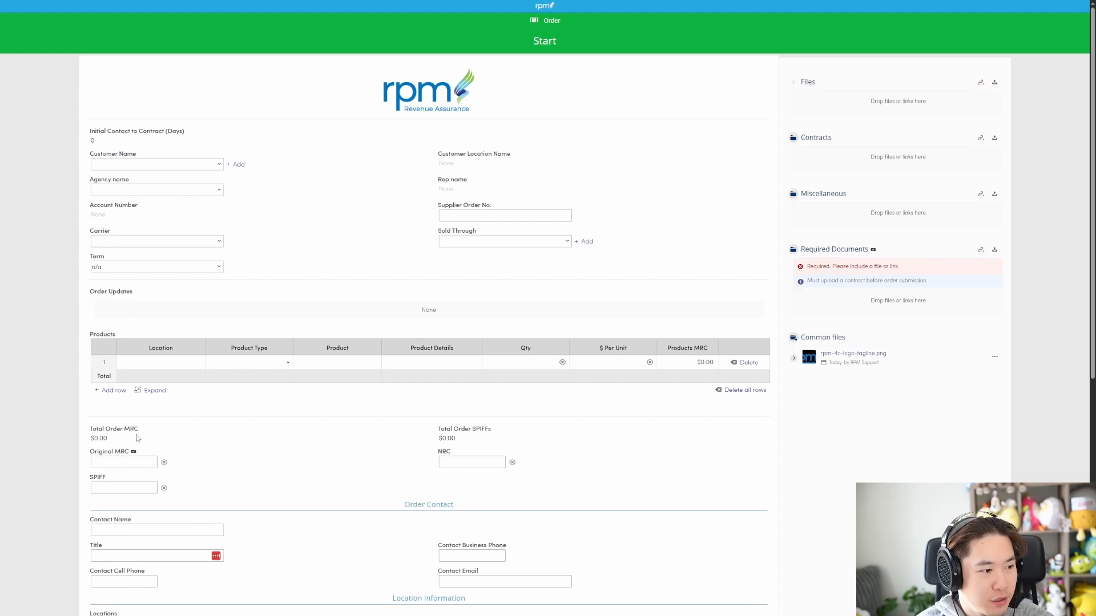
pyautogui.click(124, 461)
pyautogui.write('1000')
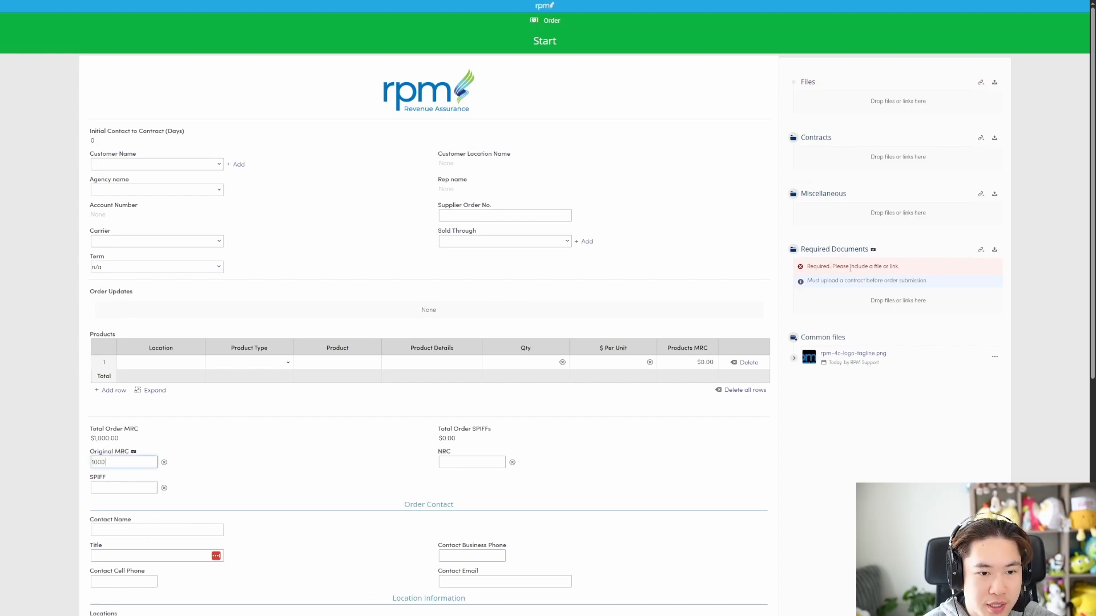
pyautogui.scroll(-6, 662, 454)
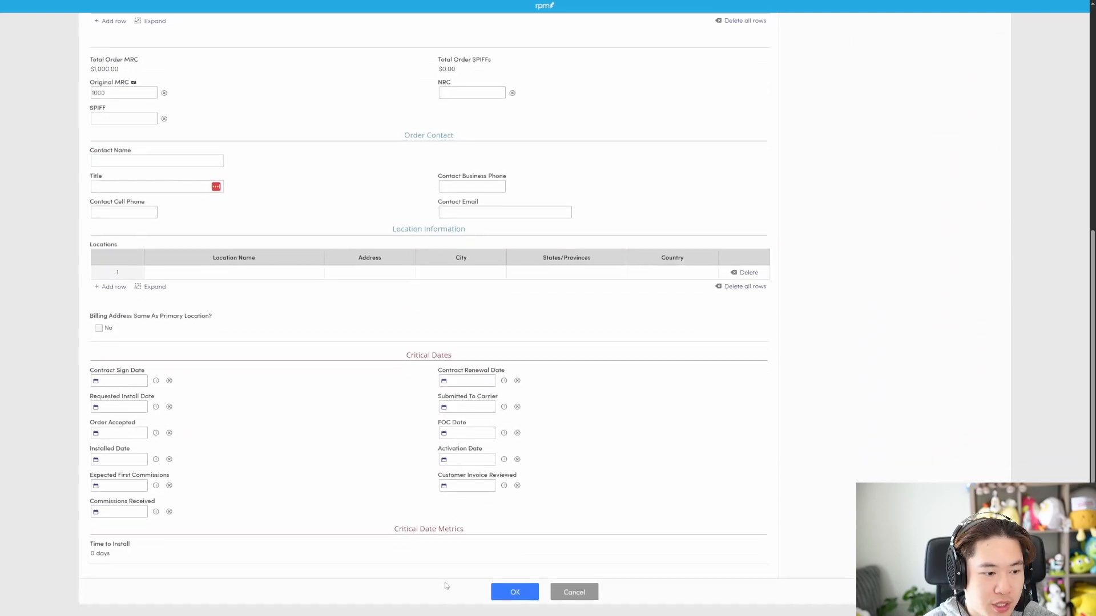
pyautogui.click(512, 584)
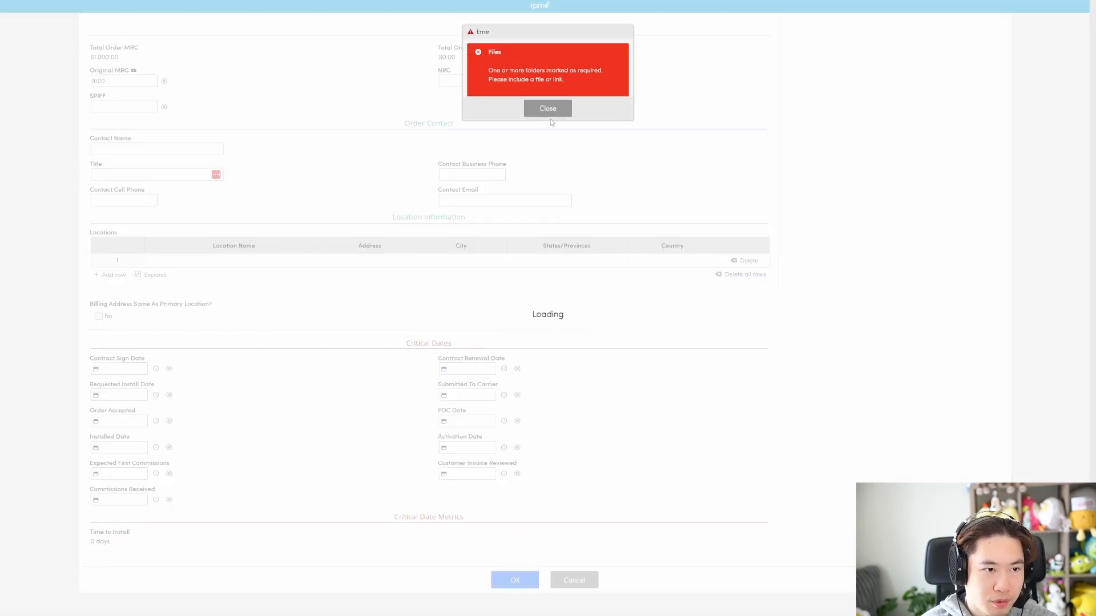
pyautogui.click(548, 108)
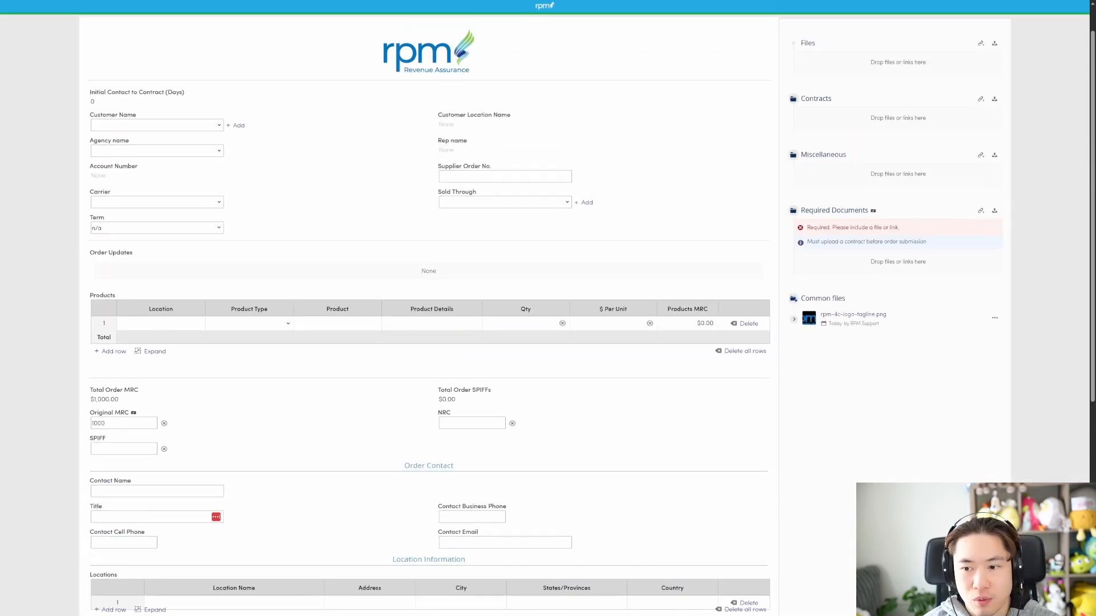
# Step: Attach rpm-4c-logo-tagline.png to the order's Required Documents folder and submit the order form
pyautogui.moveTo(853, 315); pyautogui.dragTo(919, 235)
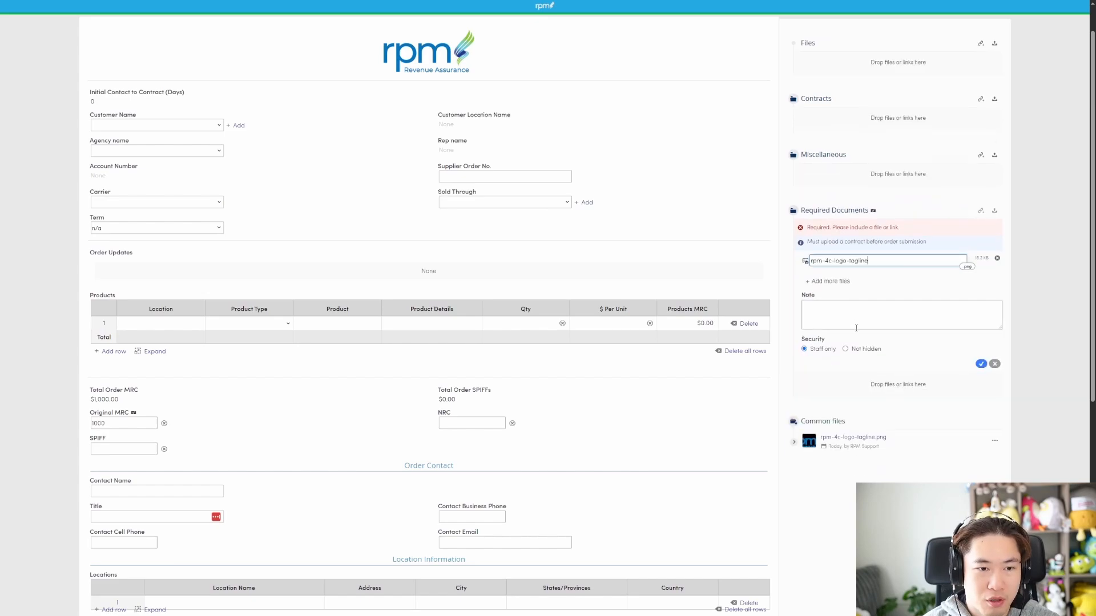
pyautogui.click(980, 364)
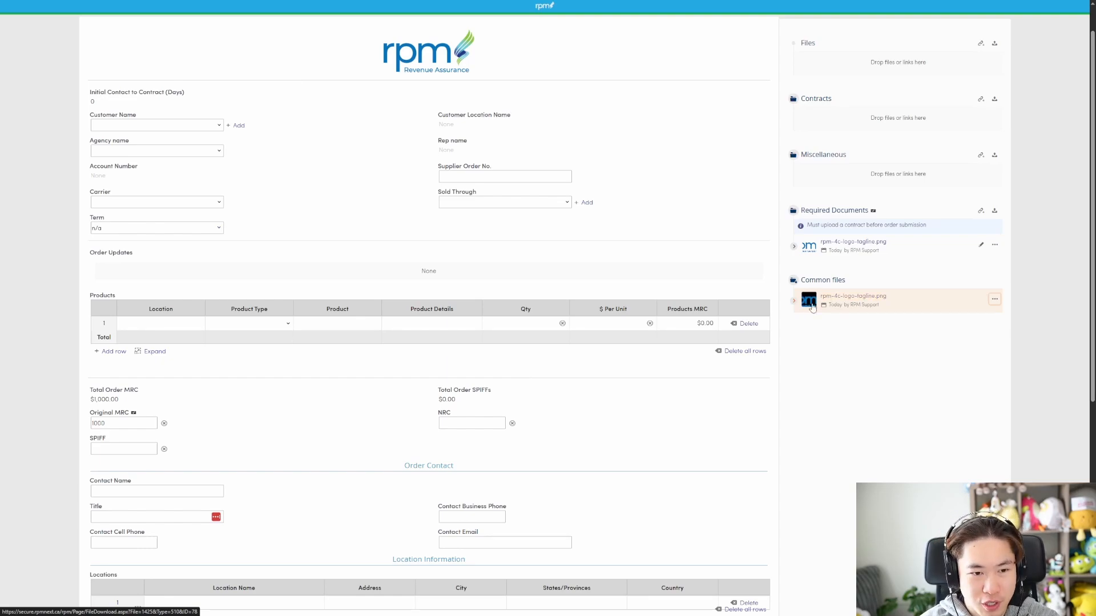
pyautogui.scroll(-3, 803, 362)
pyautogui.scroll(-3, 803, 363)
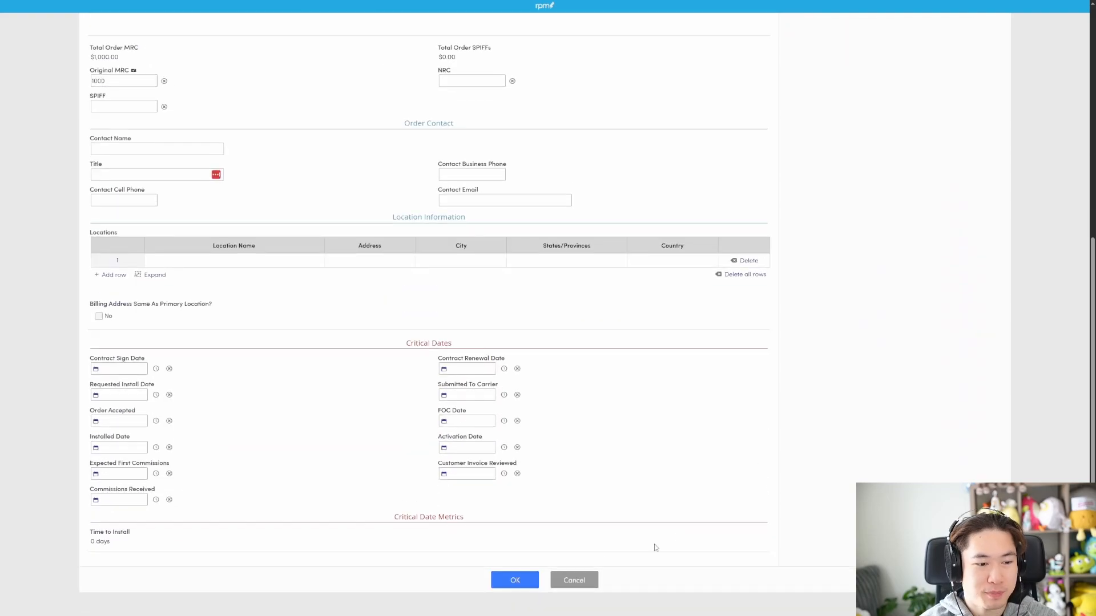
pyautogui.click(537, 581)
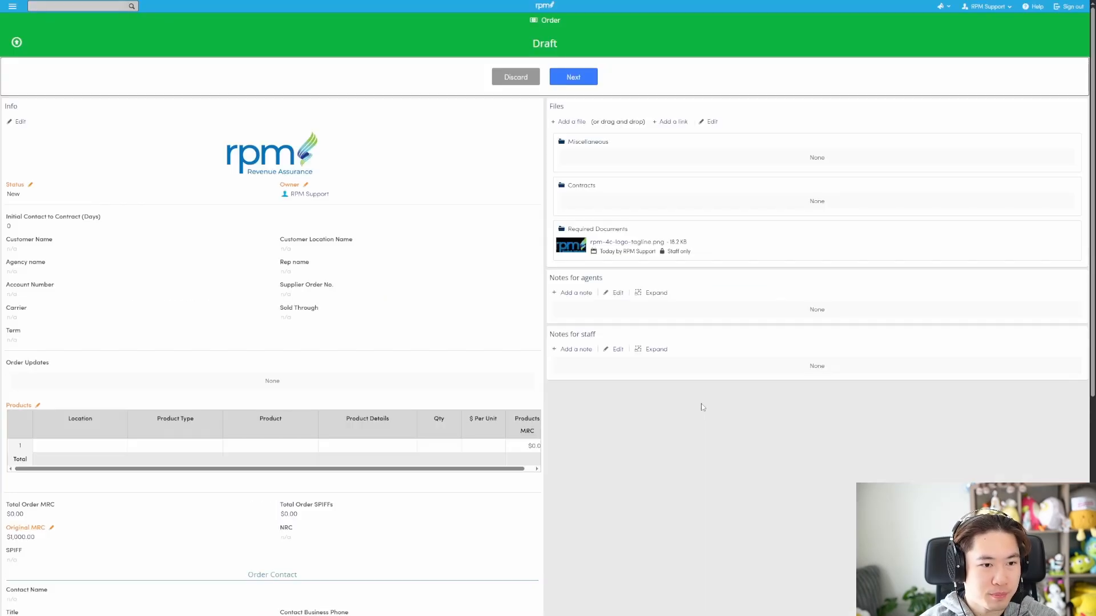
# Step: Open the draft order's info section for editing
pyautogui.click(20, 122)
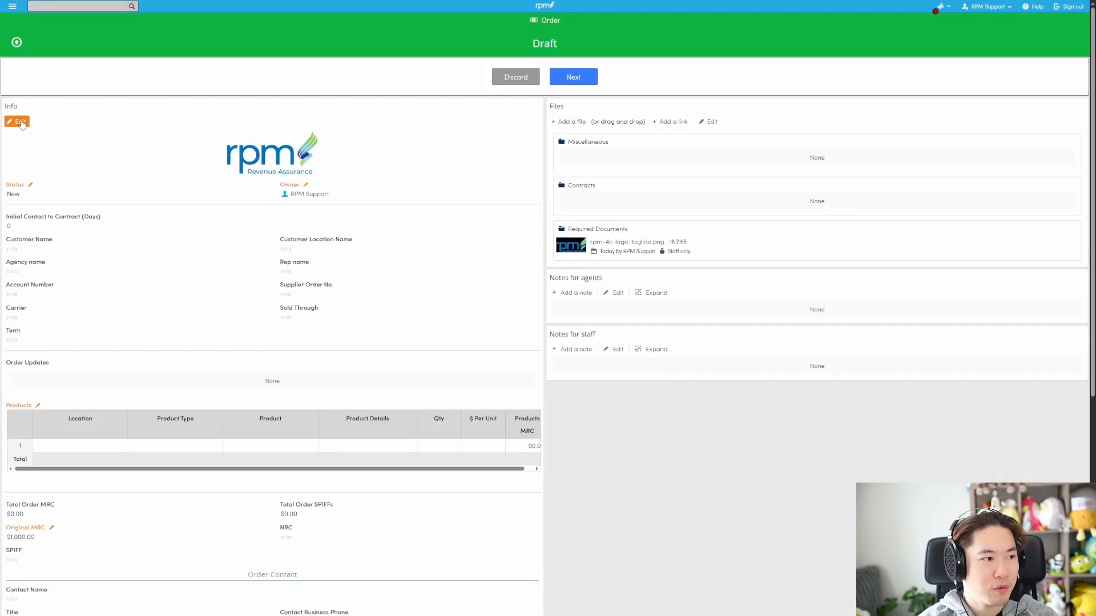